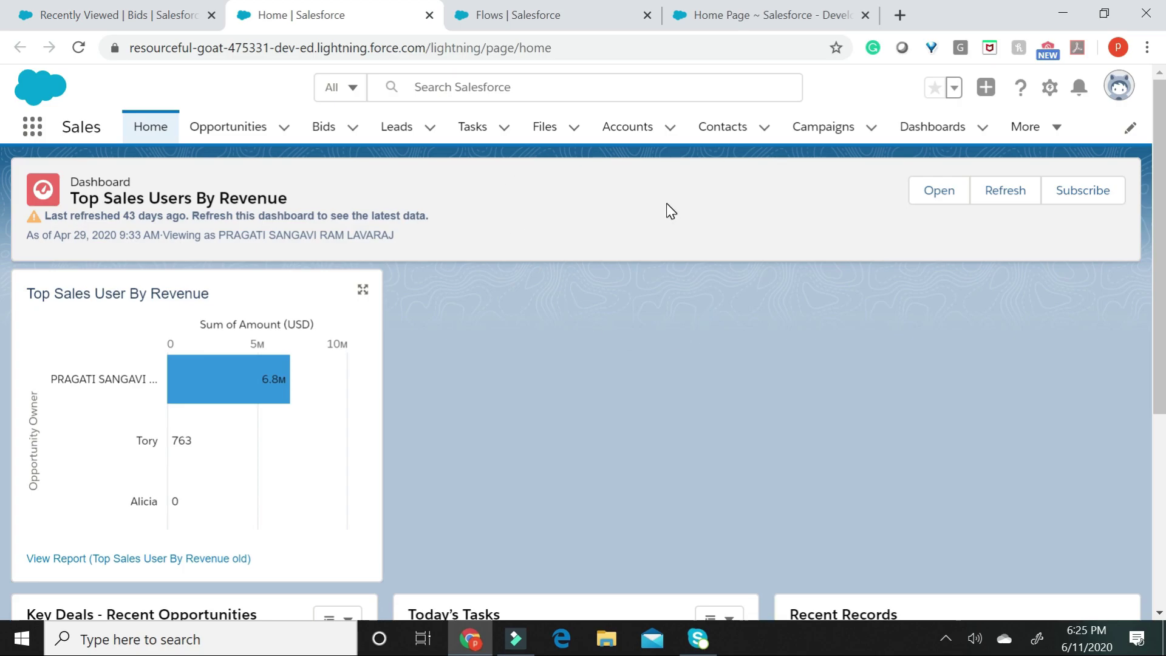
Check the Flows setup page and Classic setup home, then return to the Lightning Flows list
left_click(1049, 87)
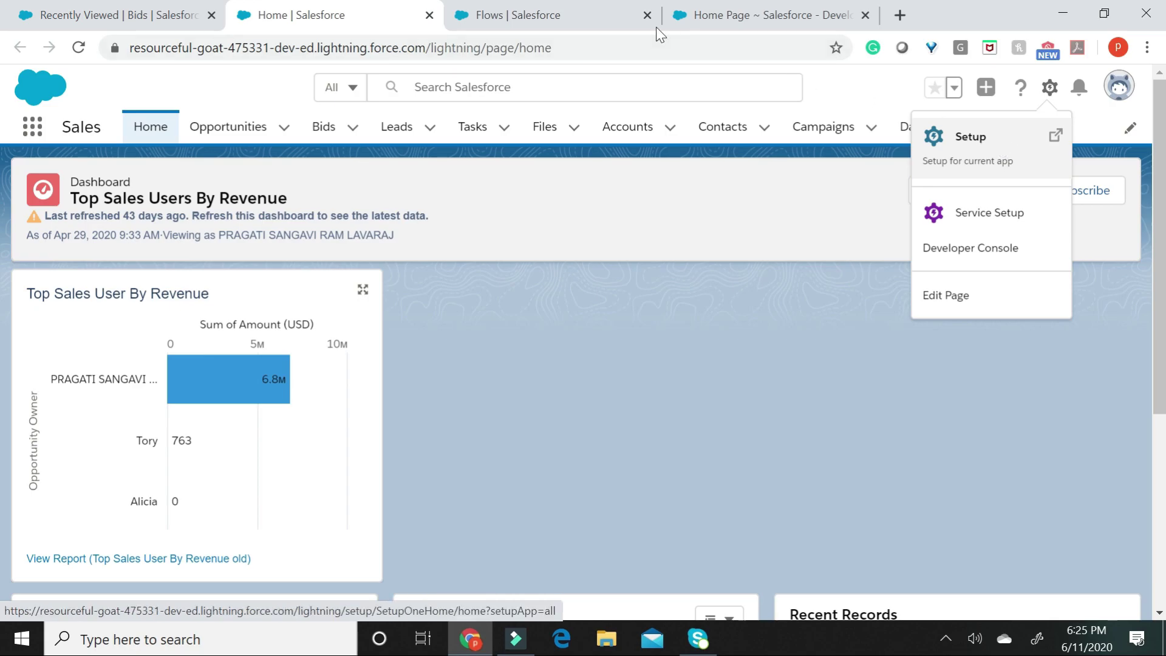
left_click(584, 18)
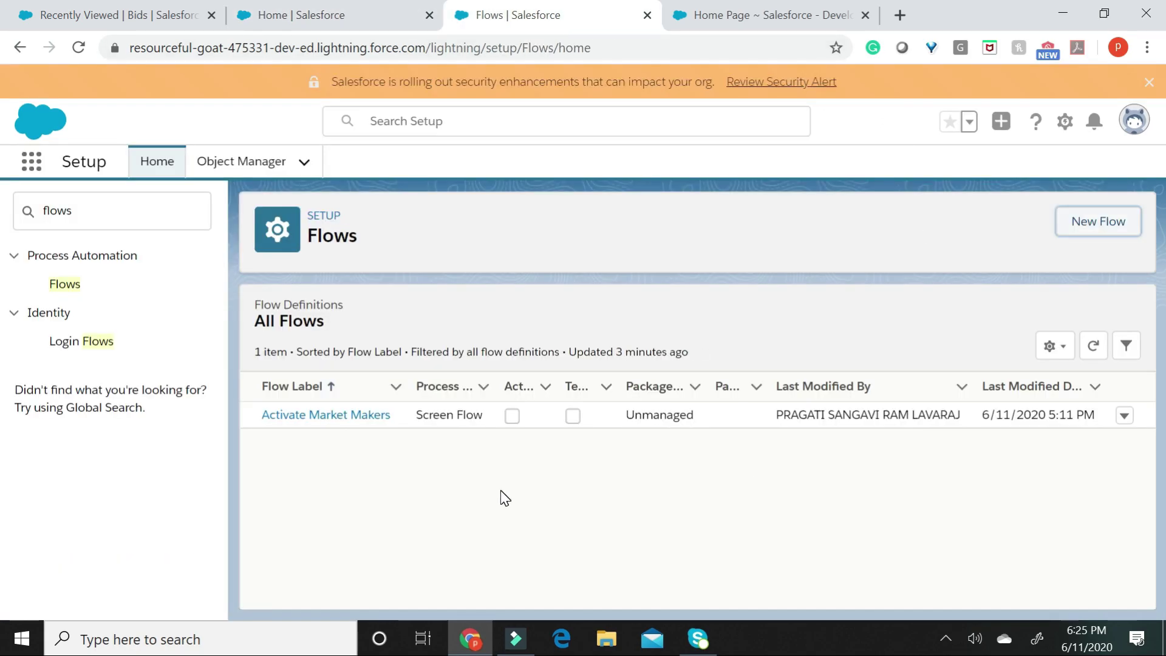
left_click(712, 20)
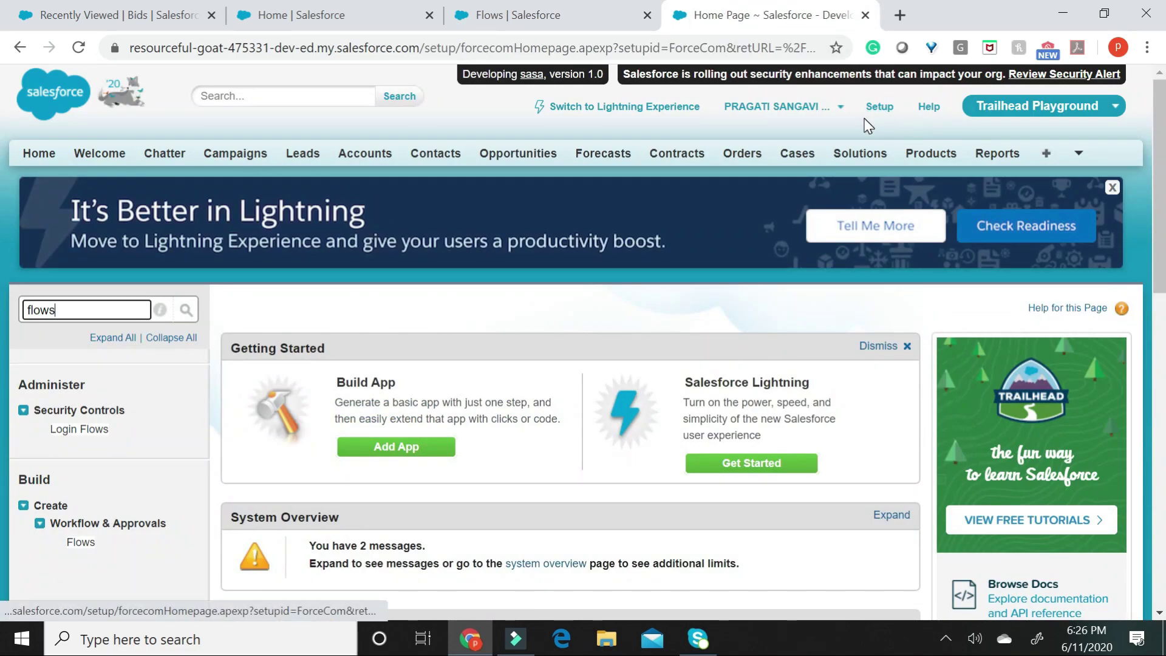
left_click(589, 14)
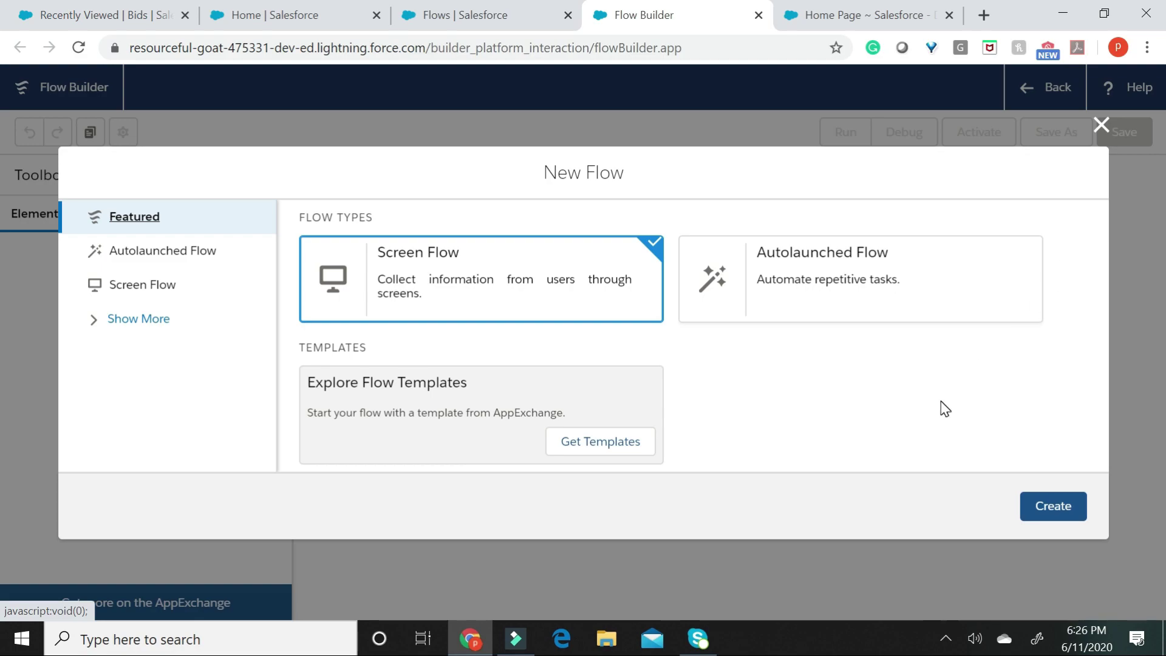
Create a new flow of type Screen Flow from the New Flow dialog
left_click(1042, 512)
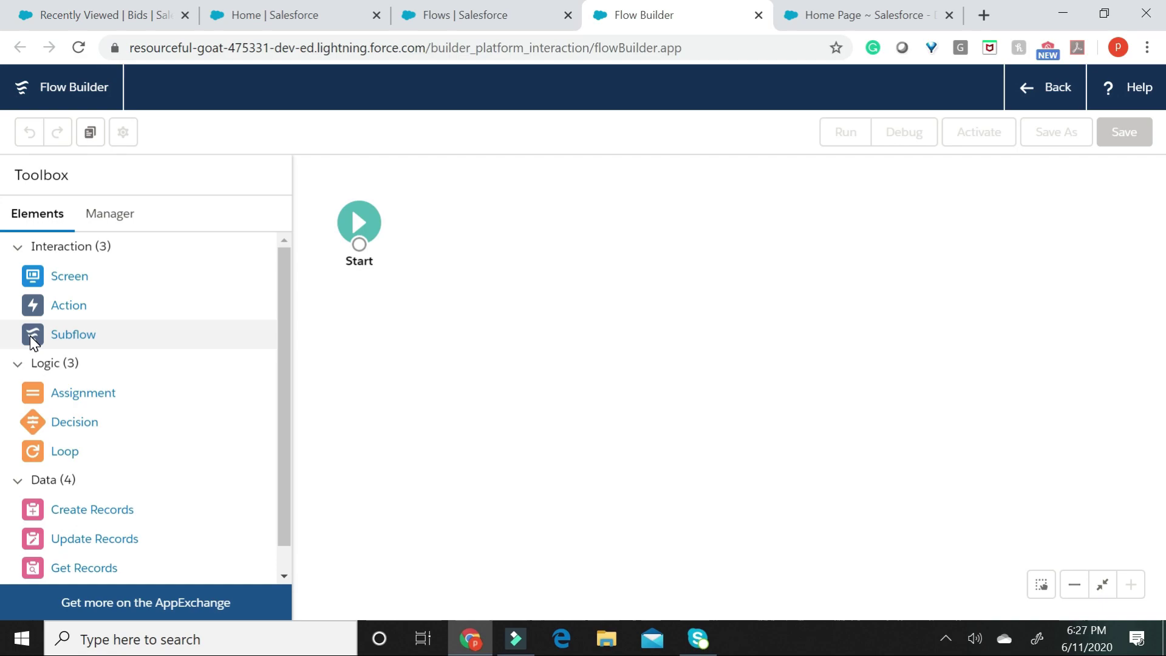
scroll(38, 389, "down", 1)
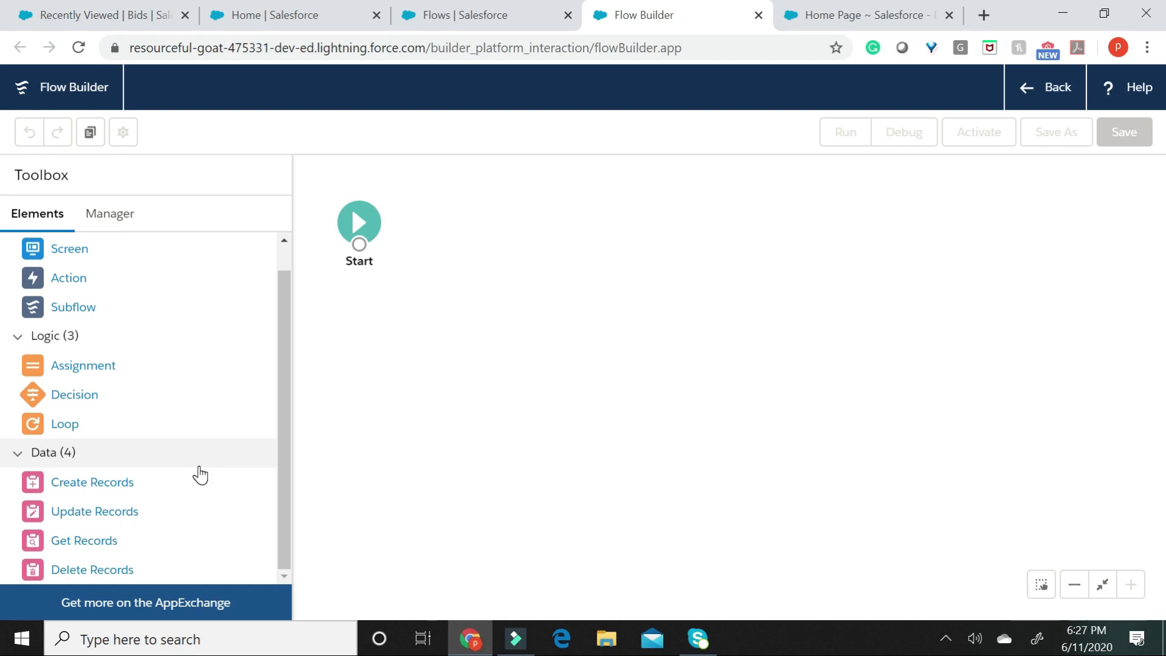
Browse the Manager's New Resource types, then cancel without adding any resource
left_click(109, 214)
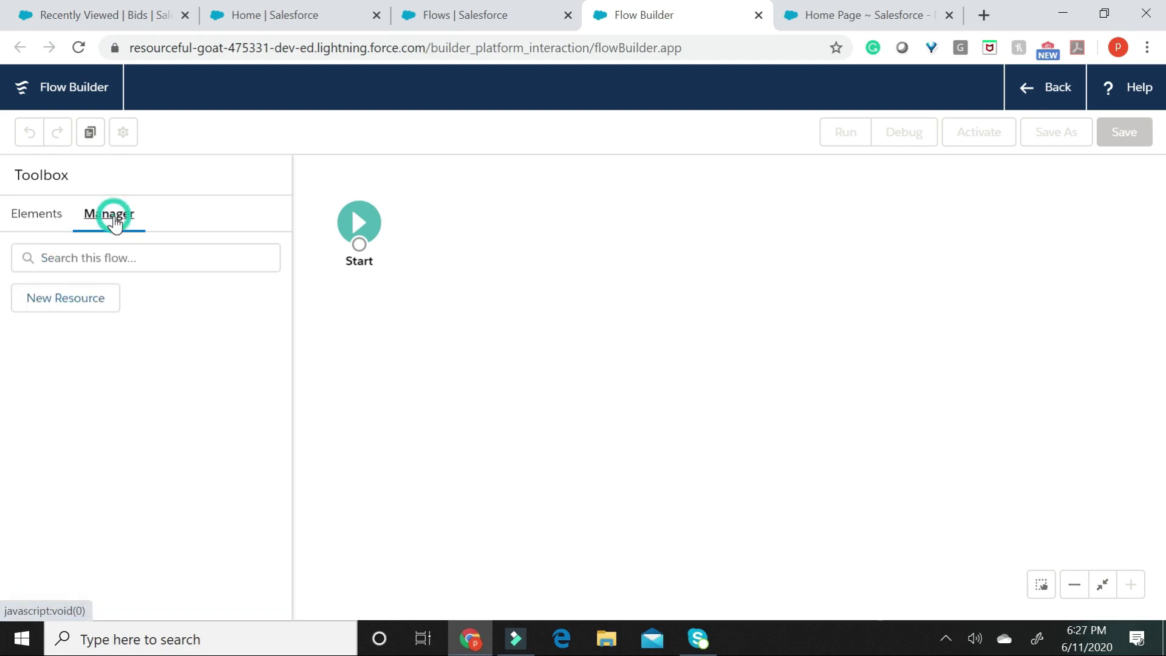
left_click(92, 297)
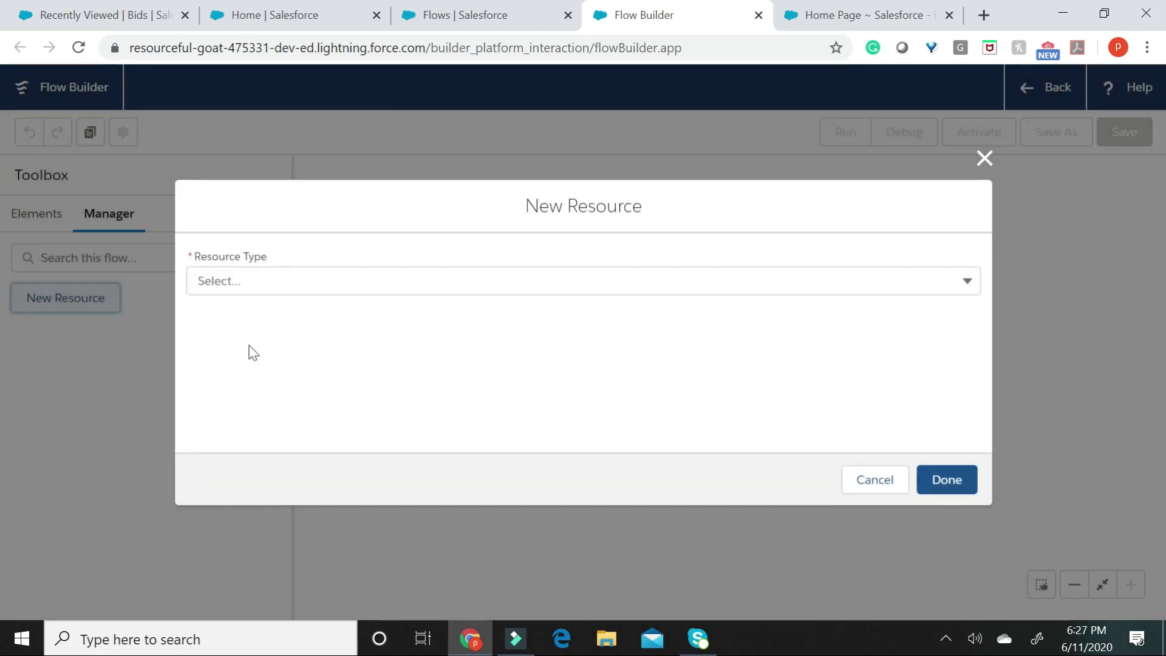
left_click(231, 279)
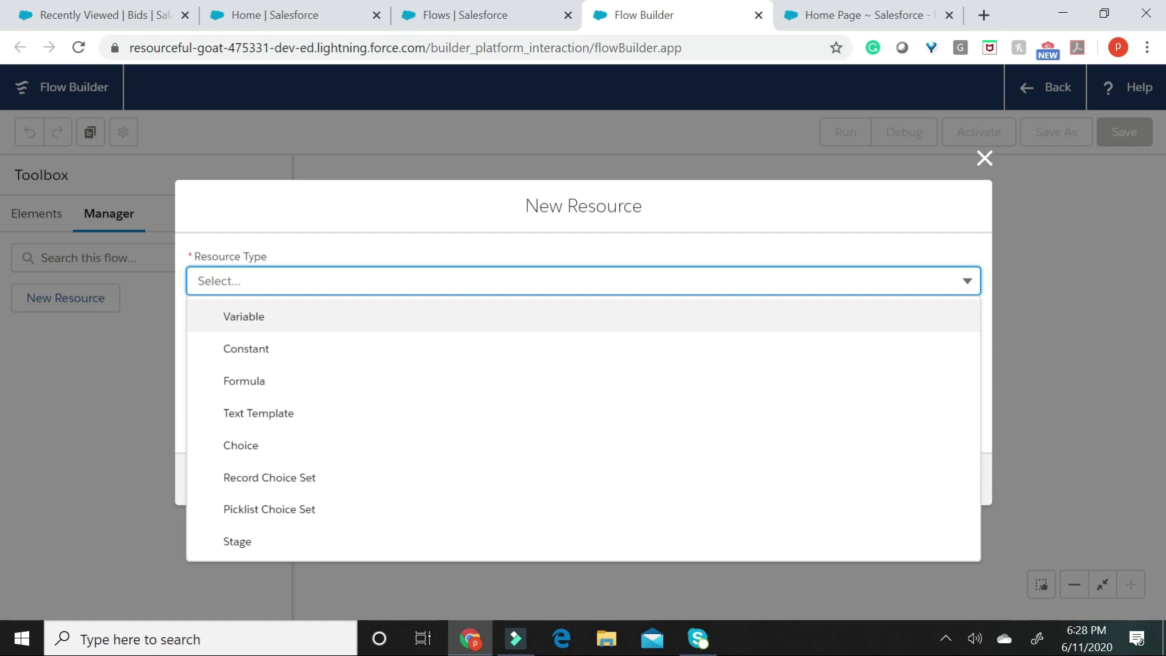
left_click(985, 158)
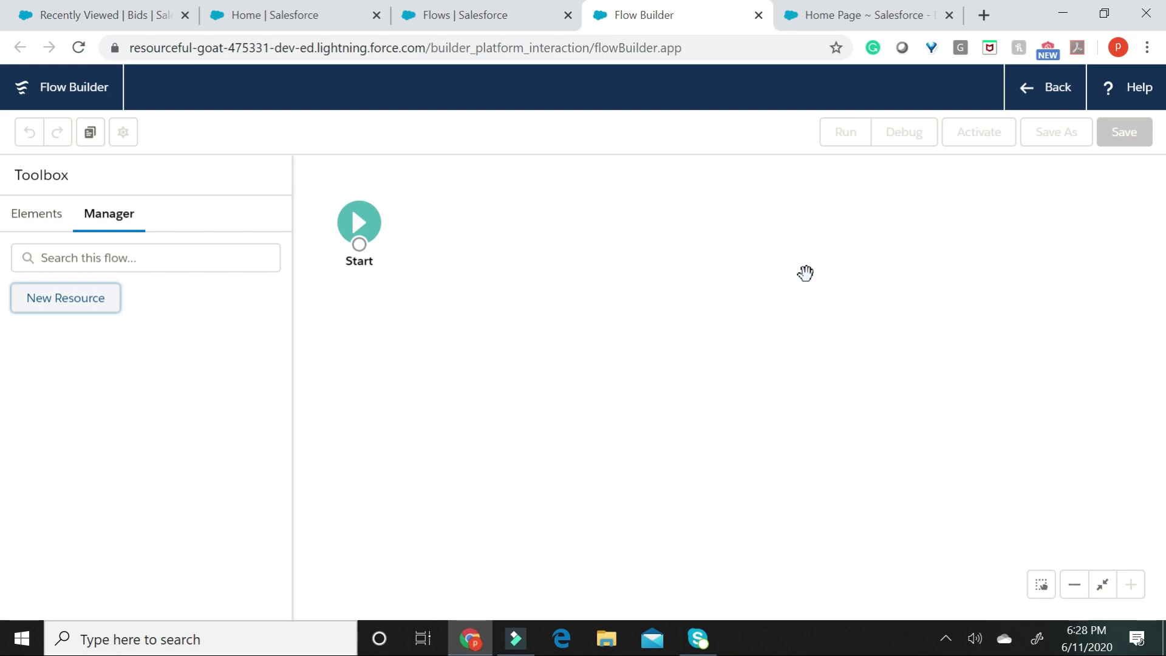
Open the Sample Bid record to view its Bid Name and Bid Address fields
left_click(149, 14)
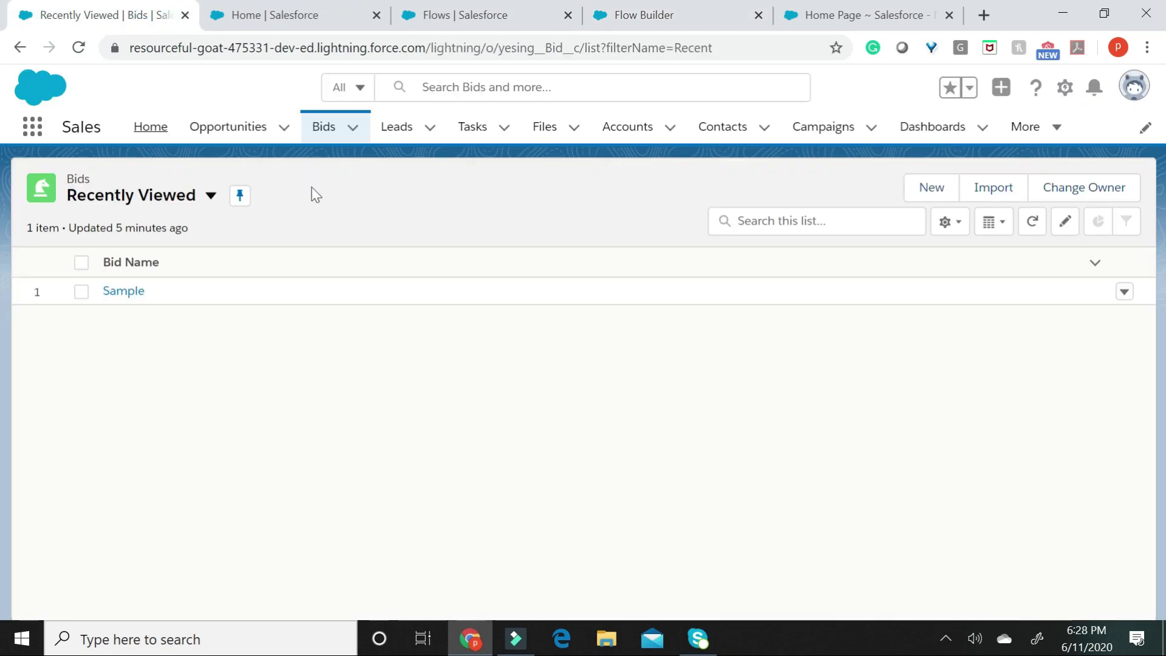
left_click(125, 292)
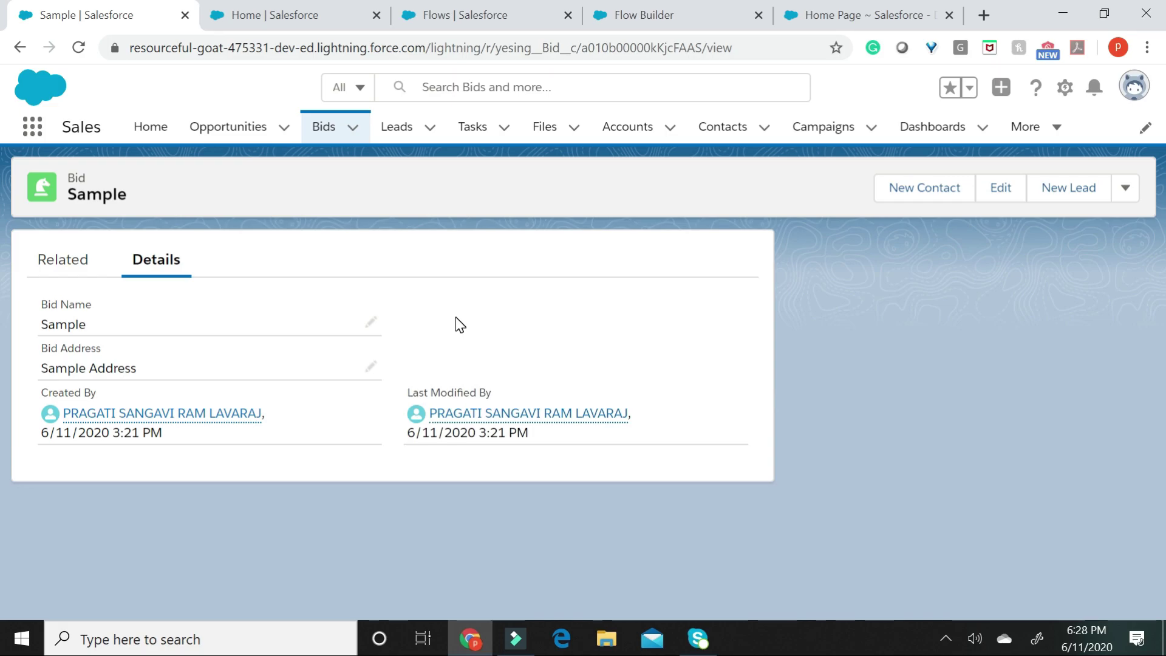
Add a Screen element to the canvas labelled User Input Screen
left_click(644, 13)
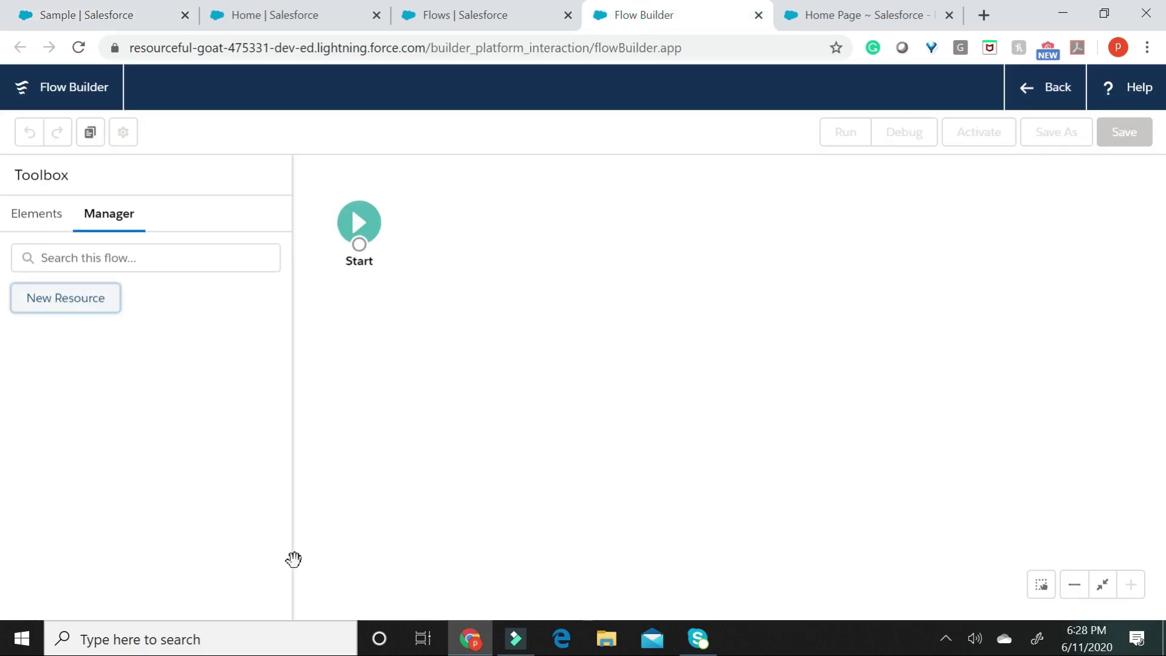
left_click(36, 213)
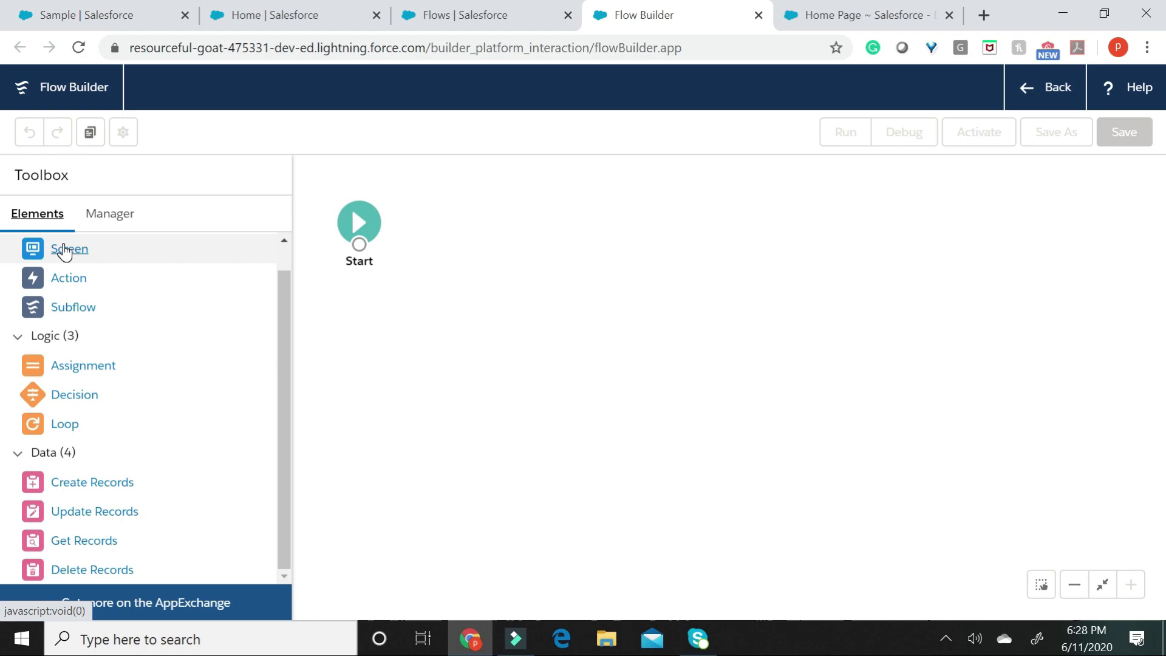
left_click_drag(65, 249, 442, 208)
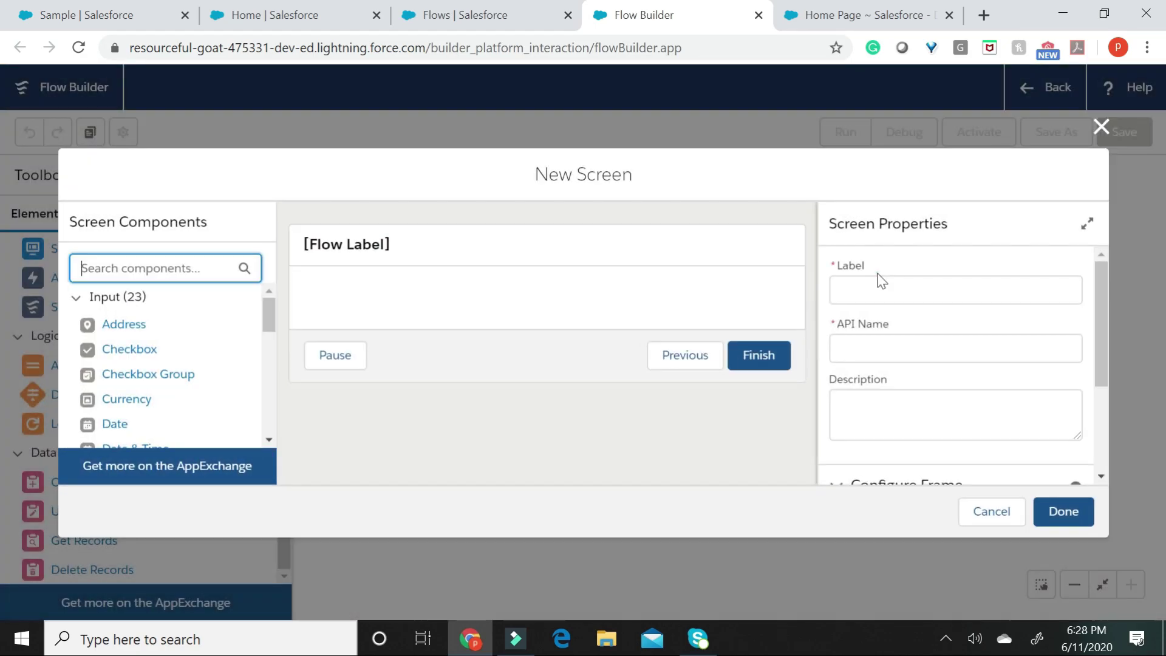
left_click(856, 289)
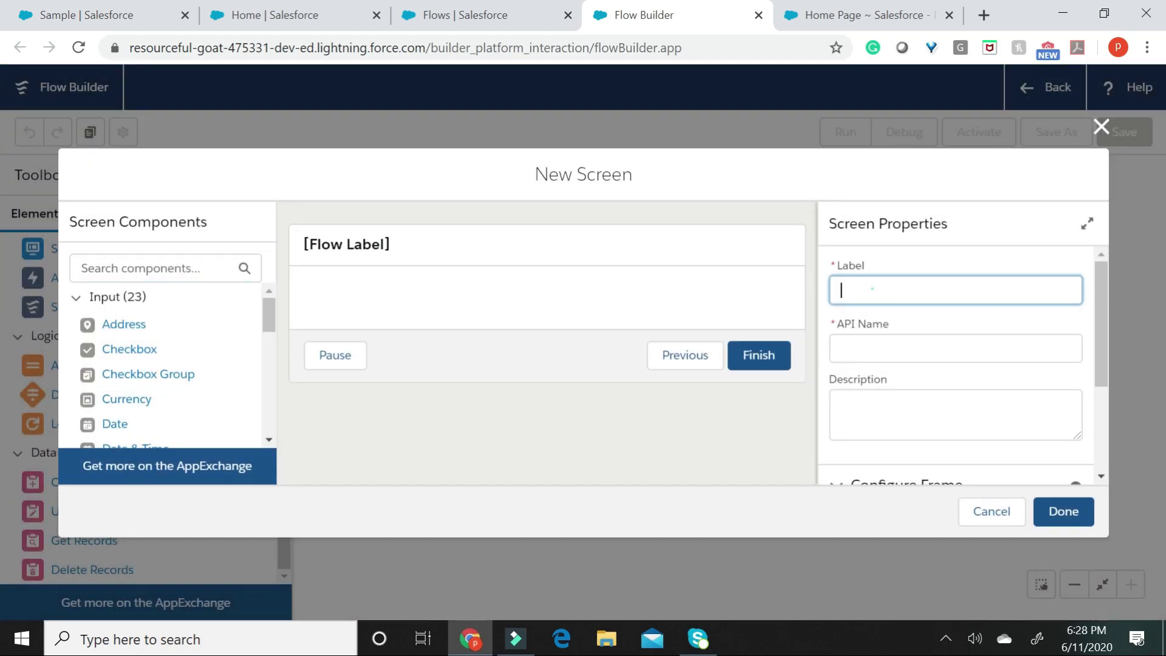
type("User")
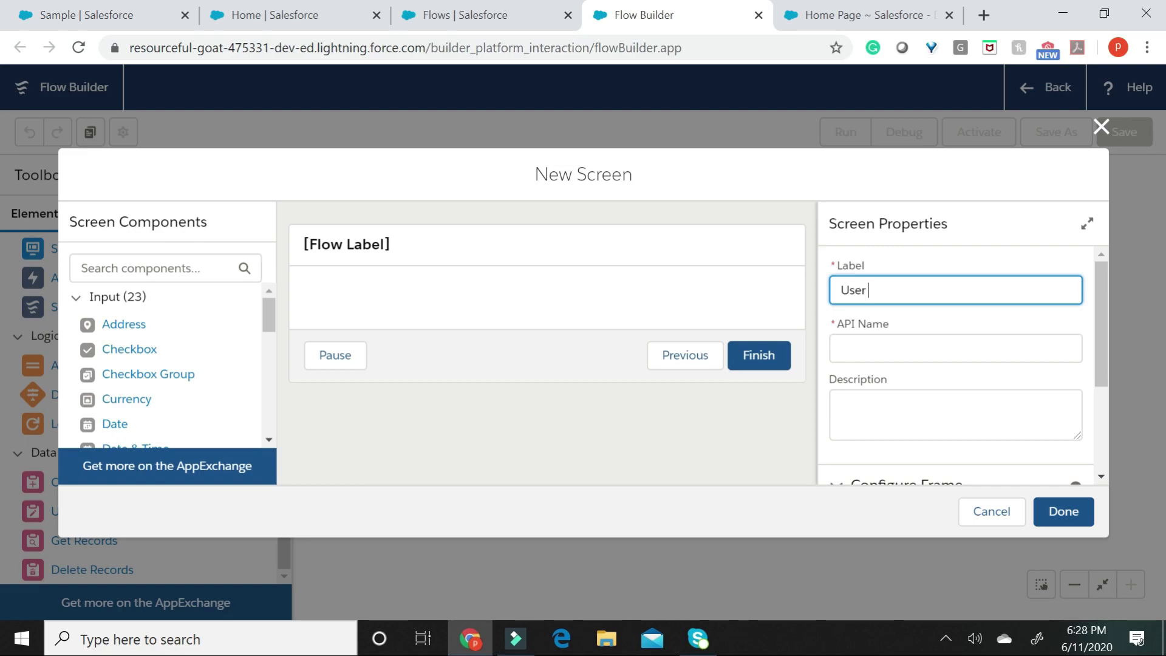
type(" Inpout Screen")
left_click(933, 246)
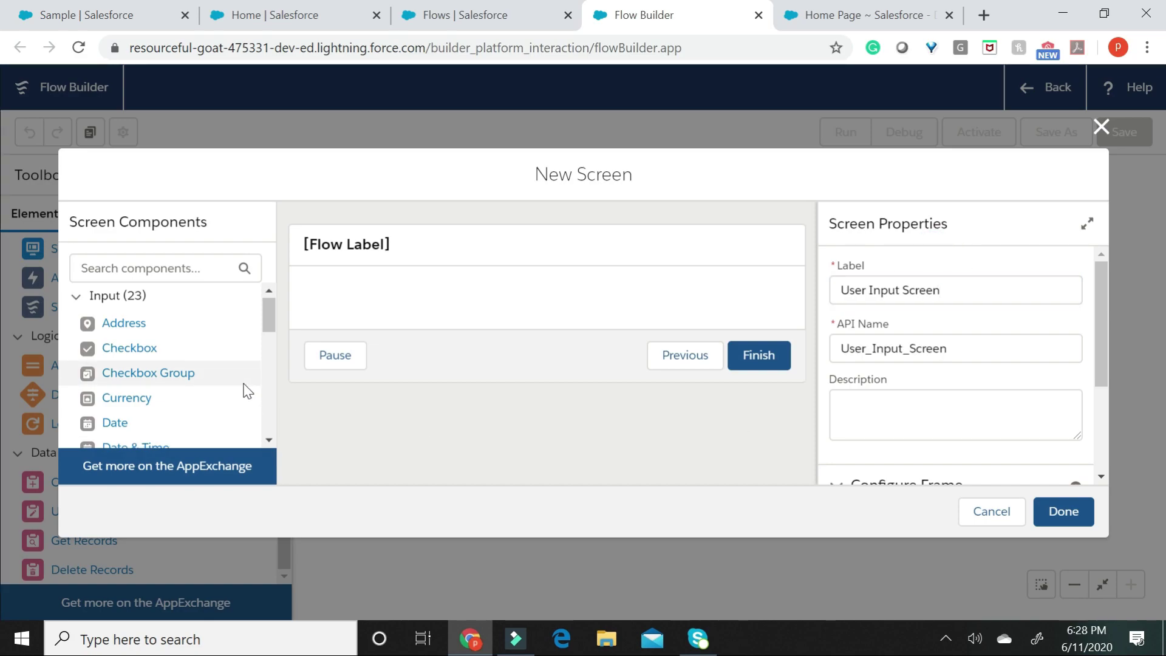
scroll(243, 389, "down", 6)
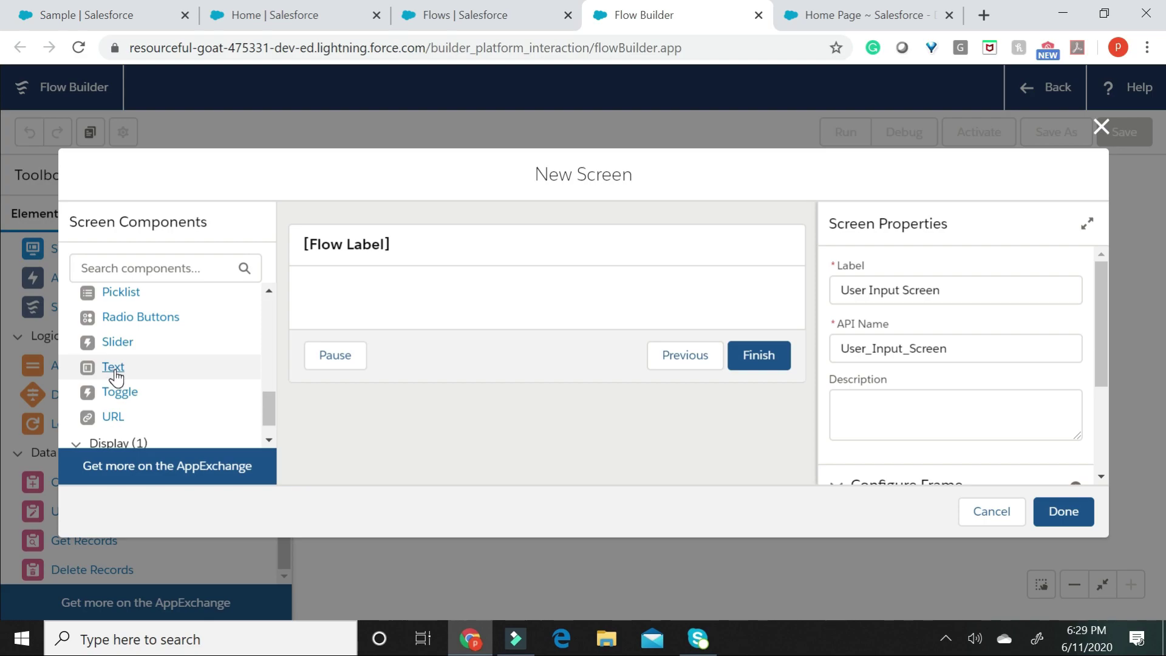
Add two text inputs labelled Bid Name and Bid Address, and finish the screen
left_click_drag(116, 376, 354, 302)
left_click_drag(113, 366, 378, 328)
left_click(893, 290)
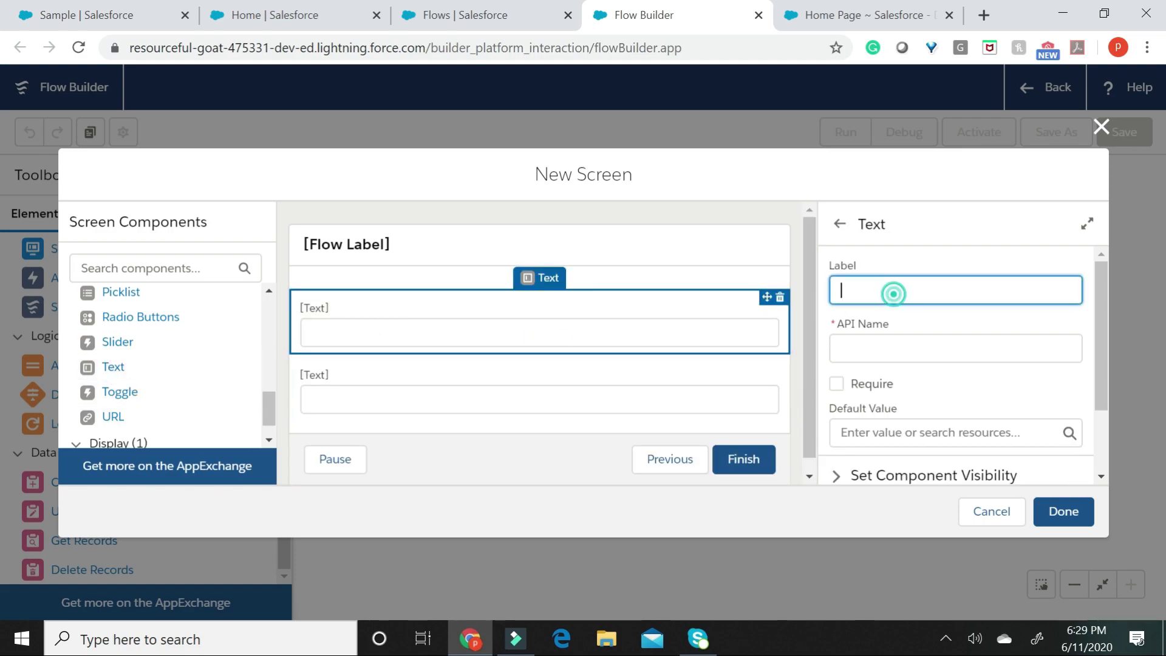
type("Bid Name")
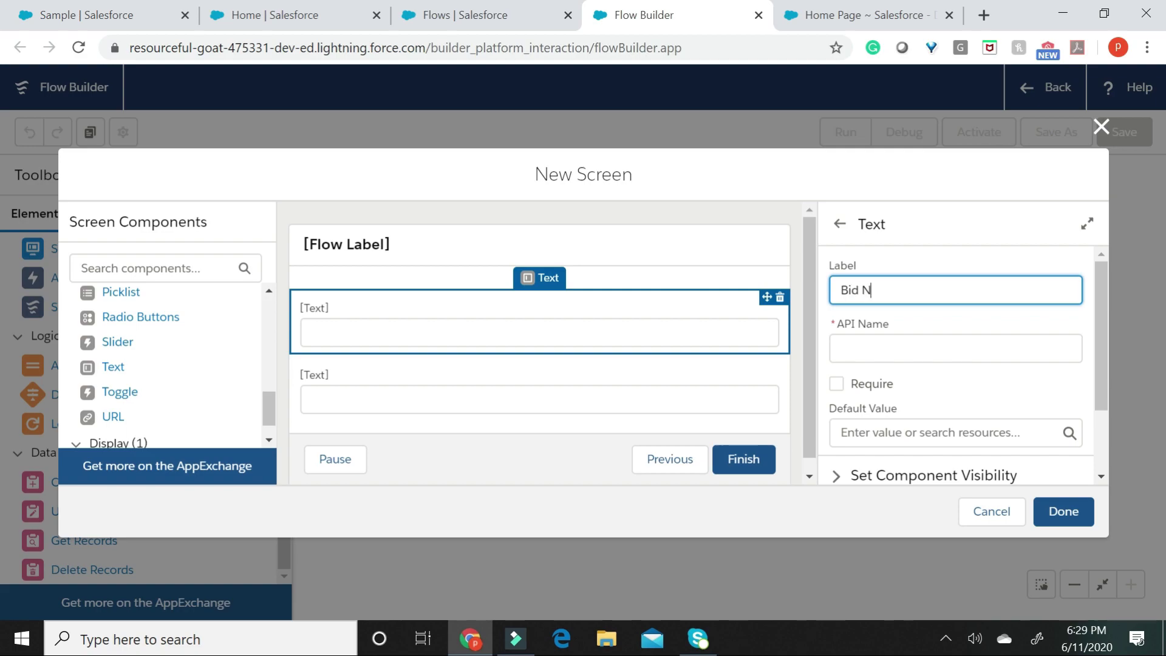
left_click(920, 264)
left_click(546, 392)
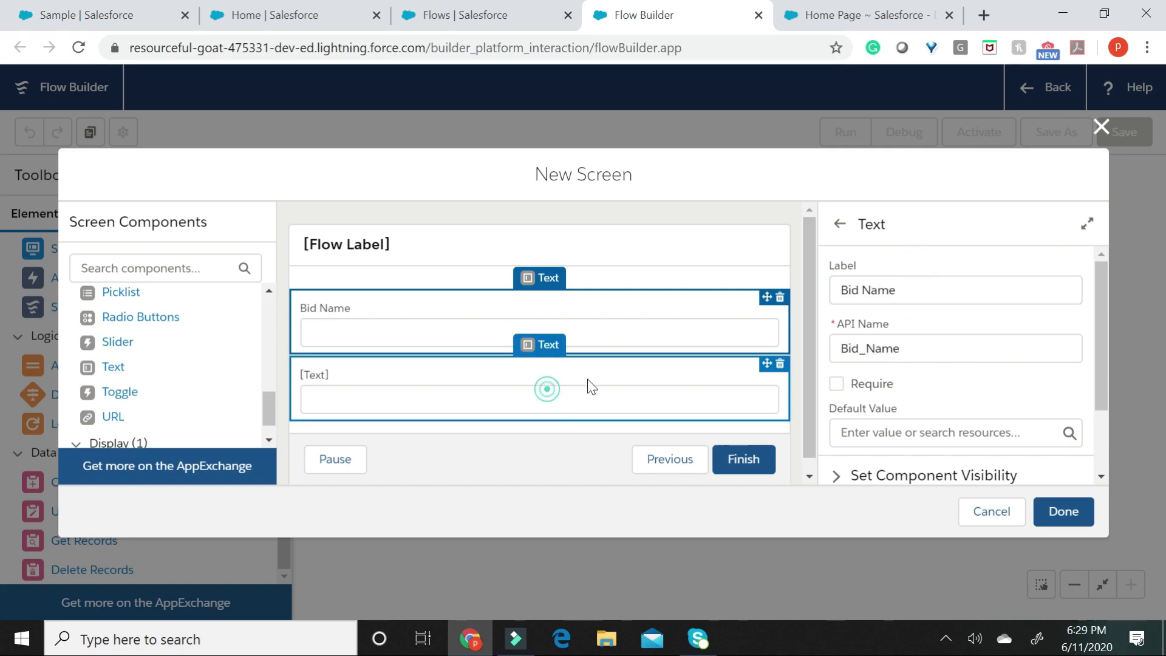
left_click(908, 288)
type("Bi")
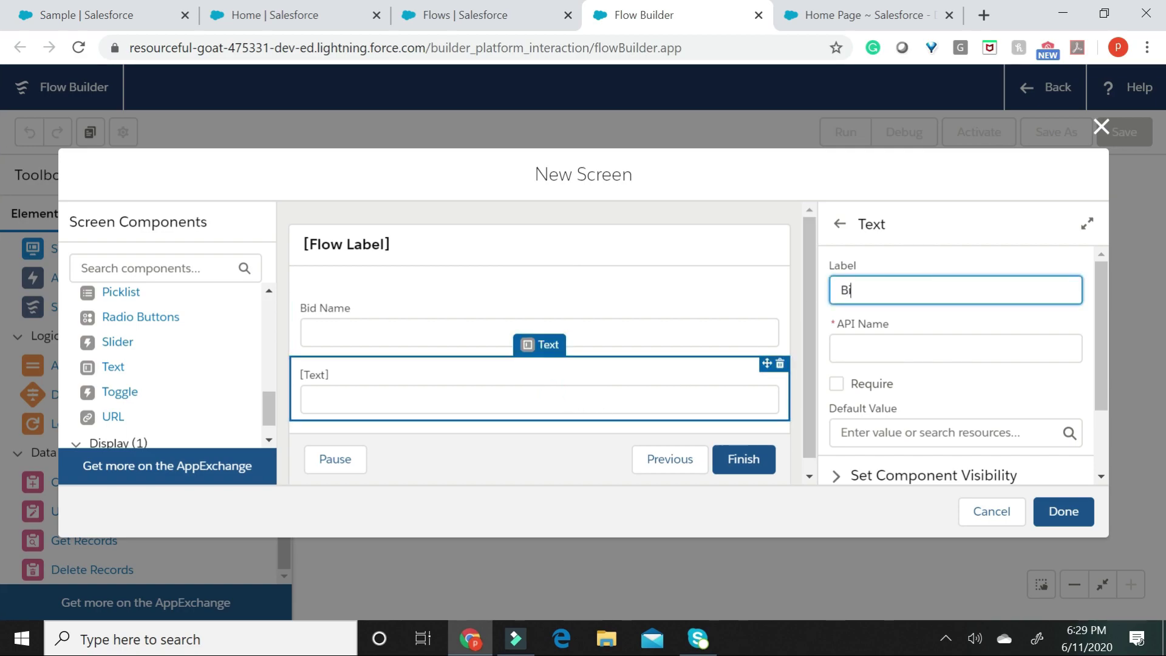
type("d Address")
key("Tab")
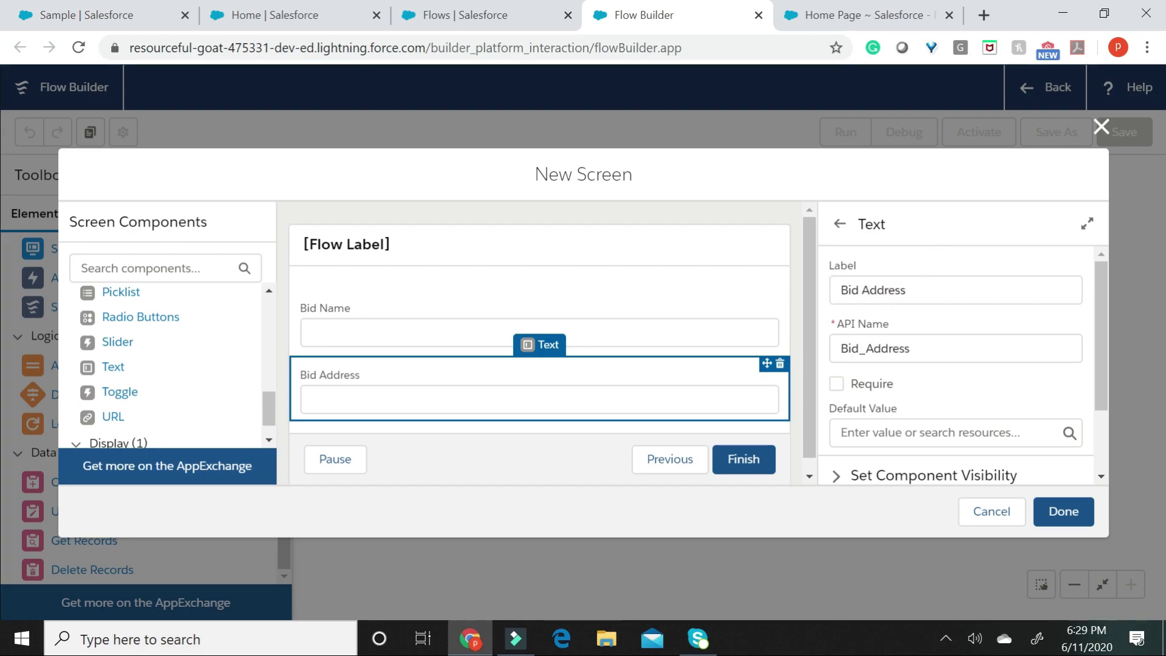
left_click(1062, 510)
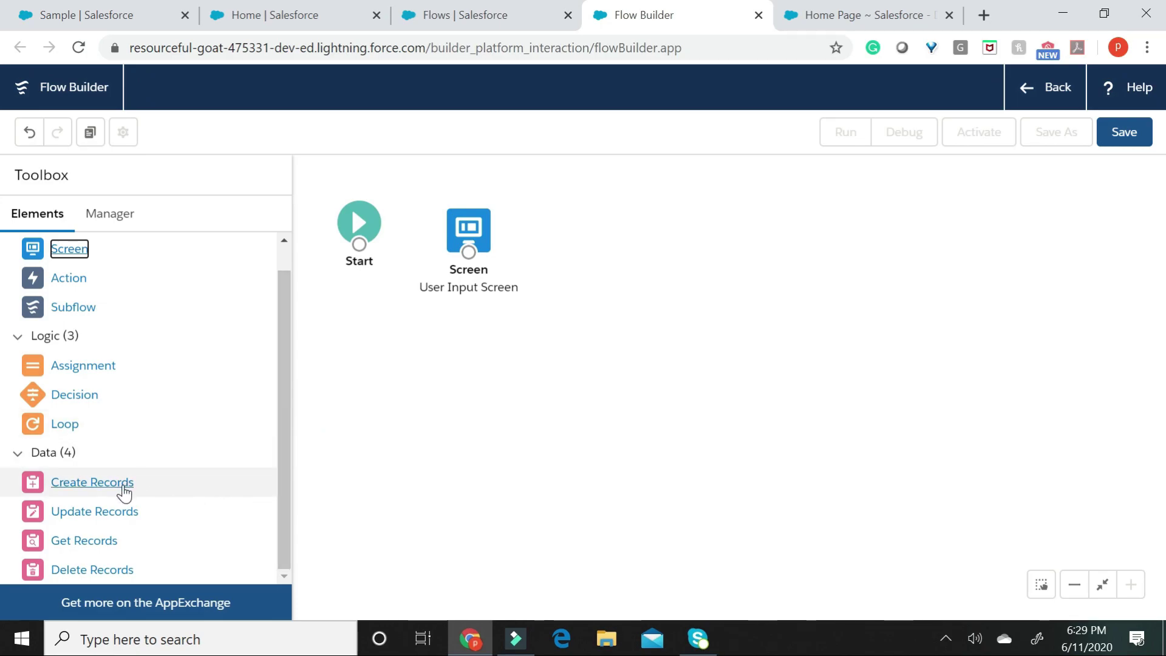
Add a Create Records element named Create Bid Records using separate resources for object Bid
left_click_drag(86, 484, 552, 227)
left_click(490, 229)
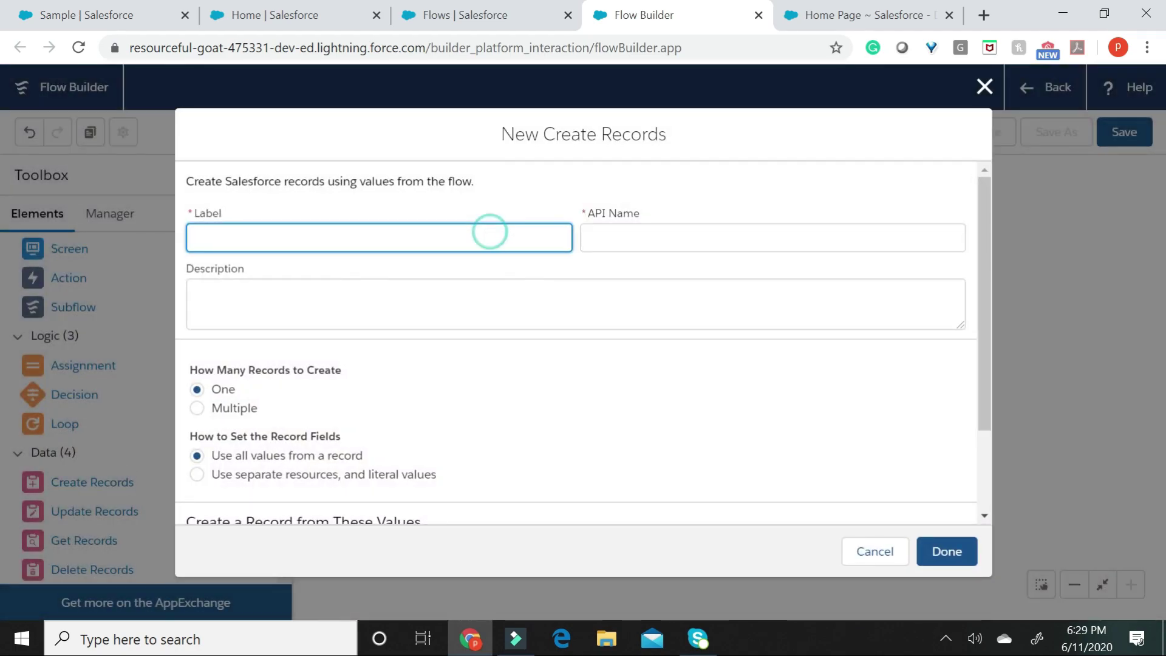
type("Create Bi")
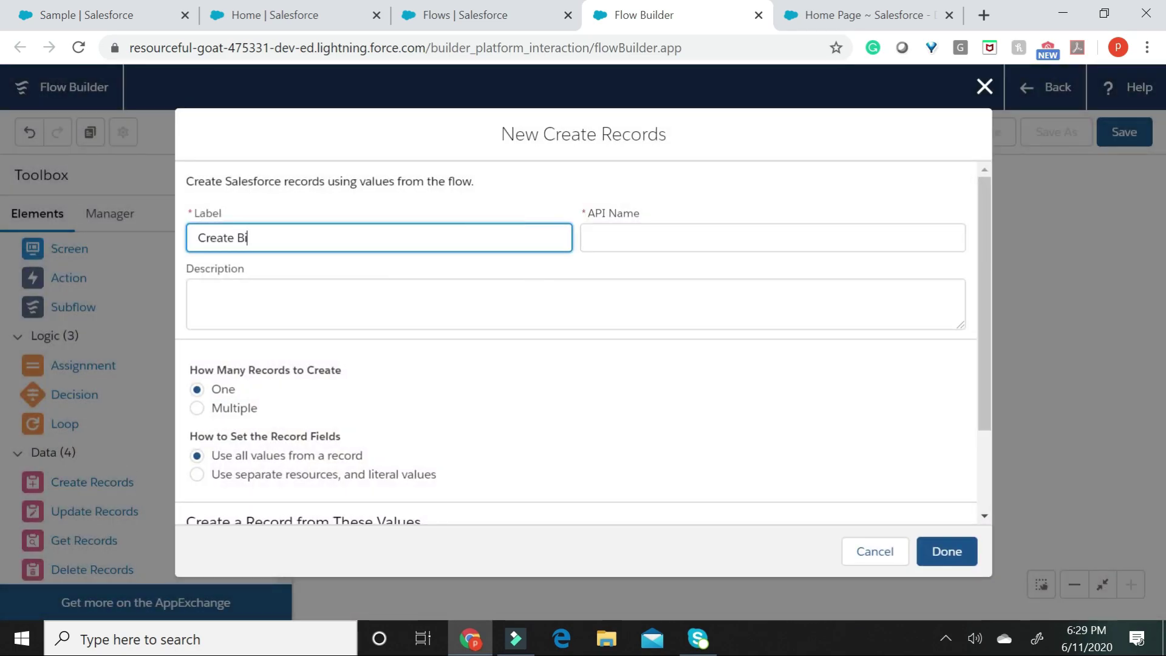
type("d Records")
left_click(513, 187)
scroll(520, 371, "down", 2)
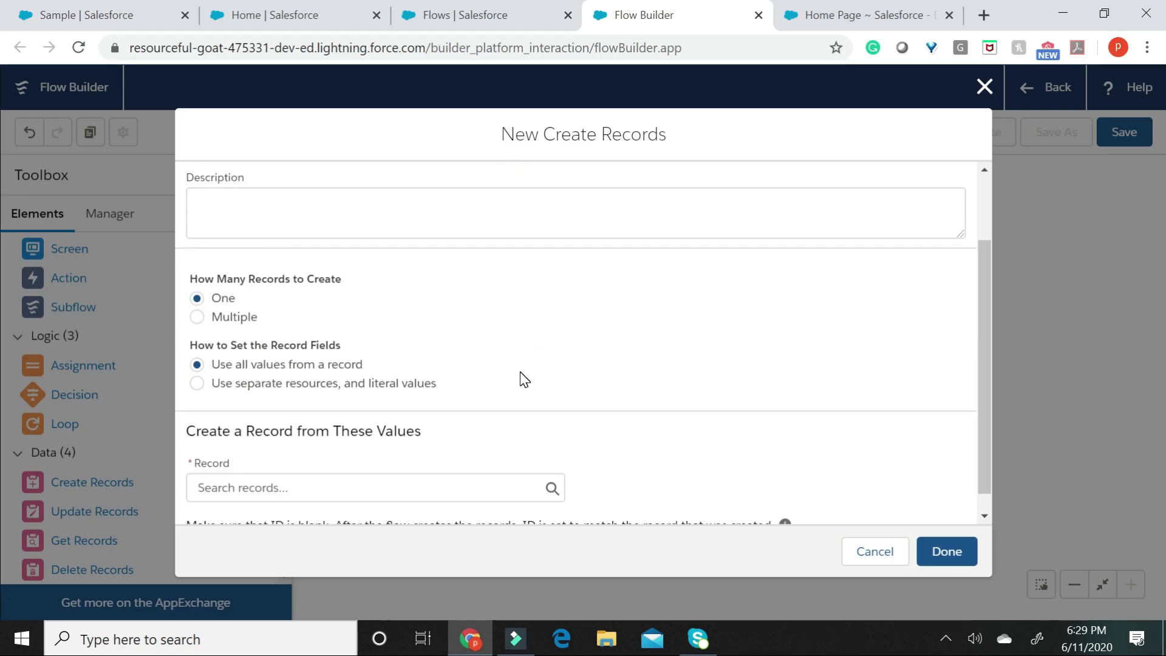
left_click(263, 383)
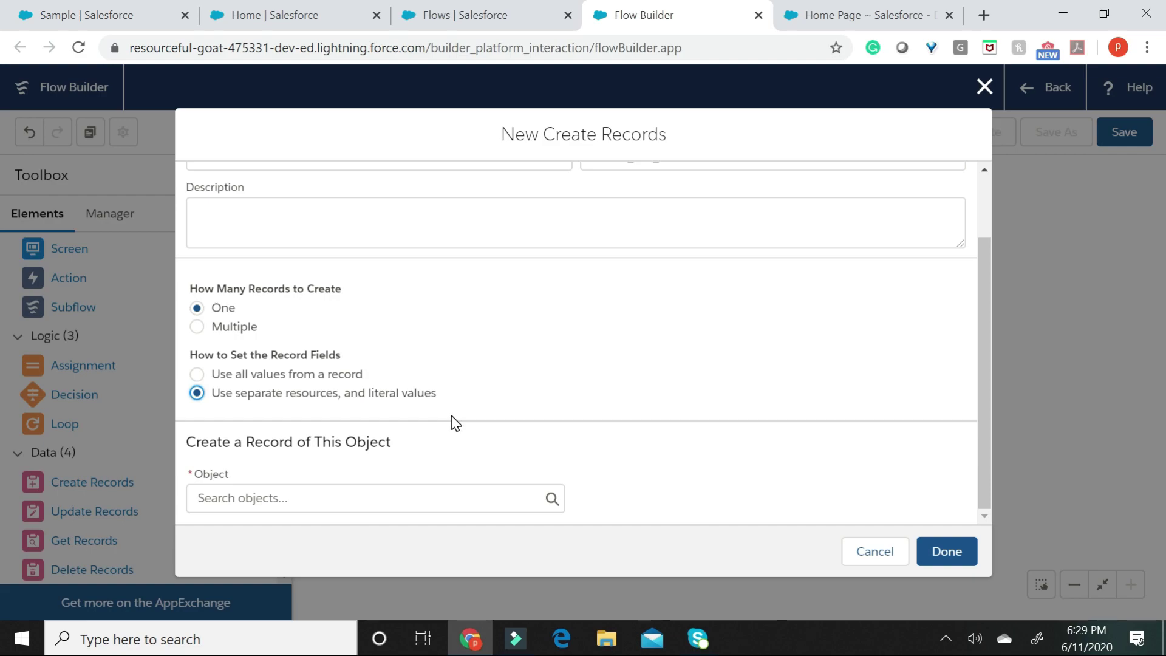
left_click(388, 496)
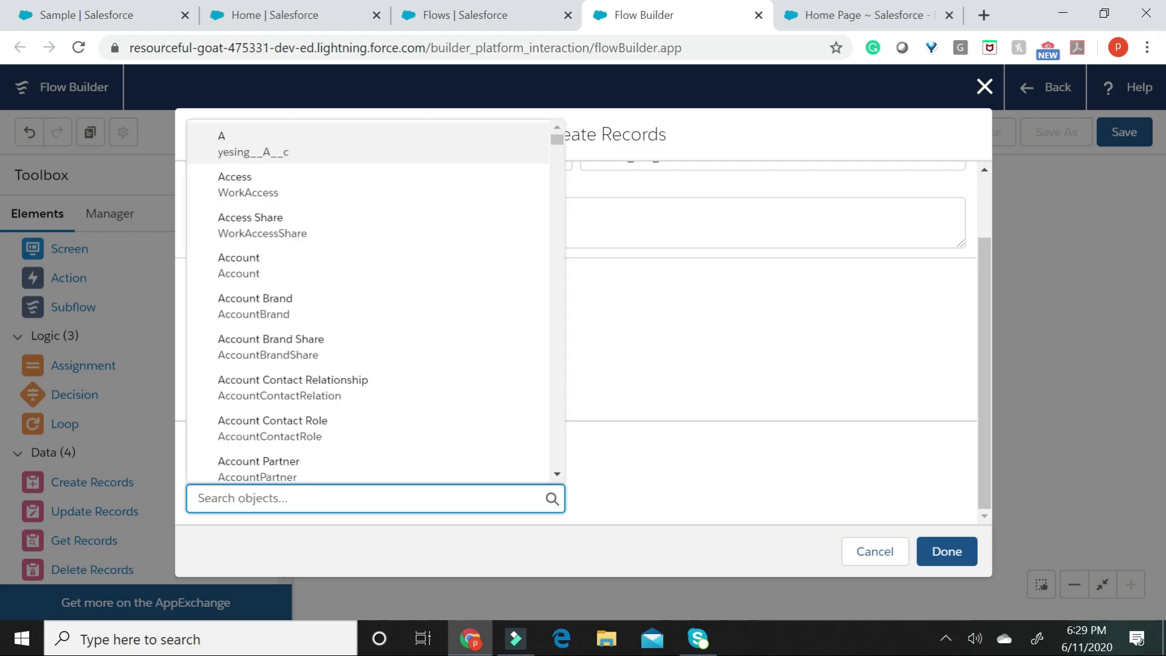
type("Bid")
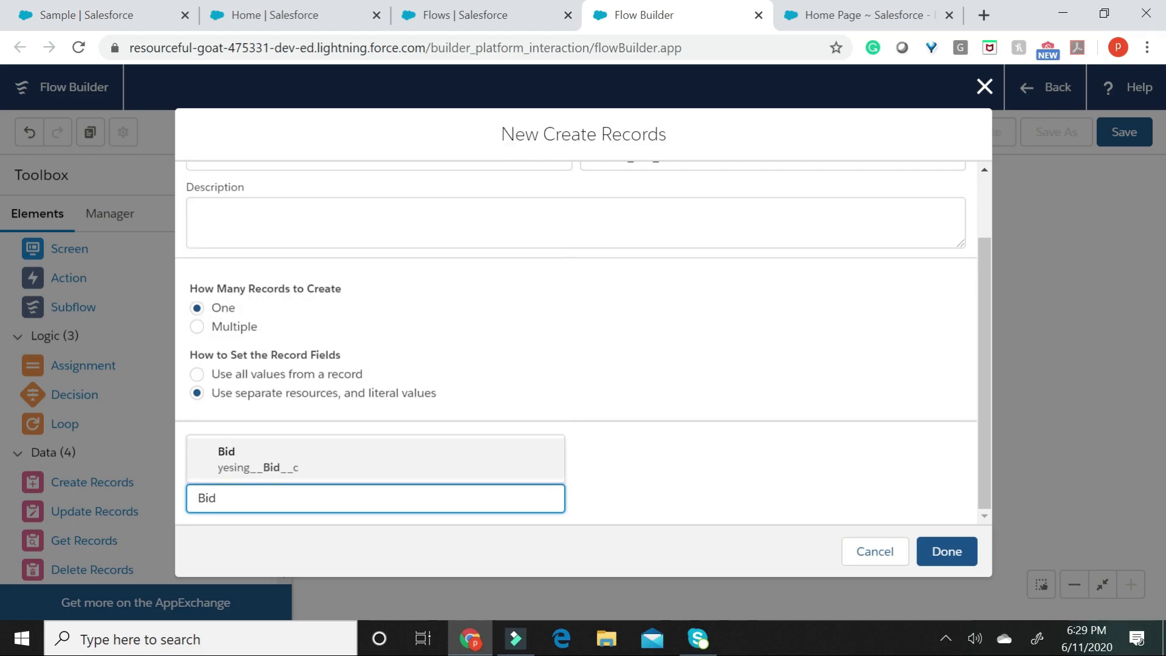
left_click(385, 468)
scroll(731, 401, "down", 3)
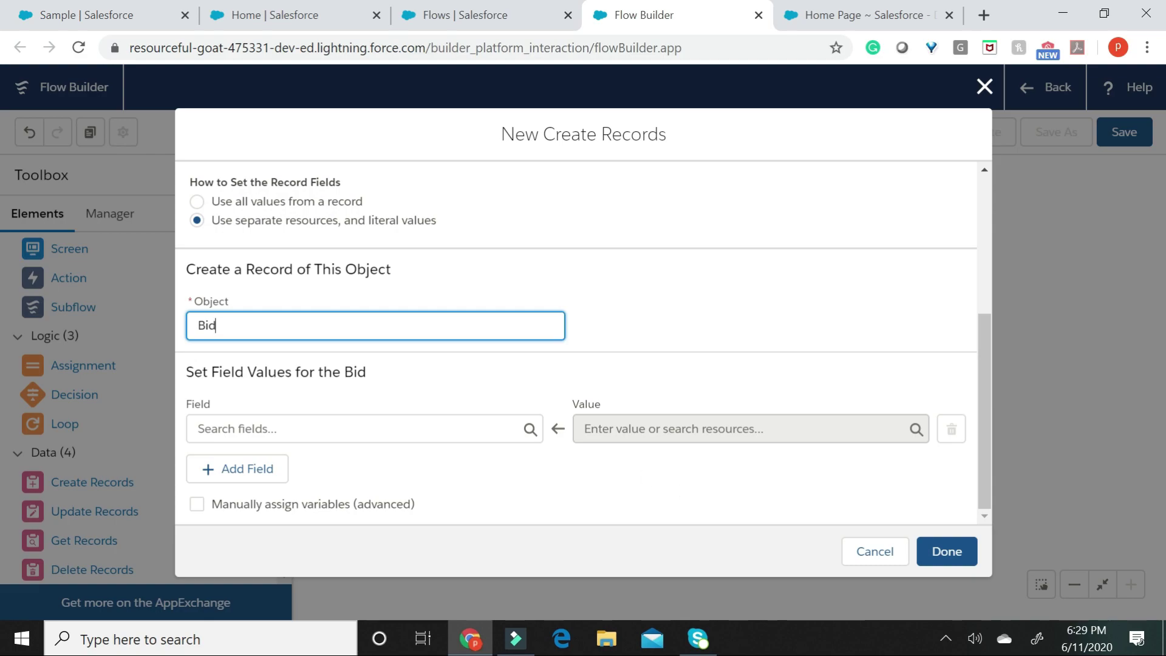
Map Name to {!Bid_Name} and Bid Address to {!Bid_Address}, then finish the element
left_click(385, 422)
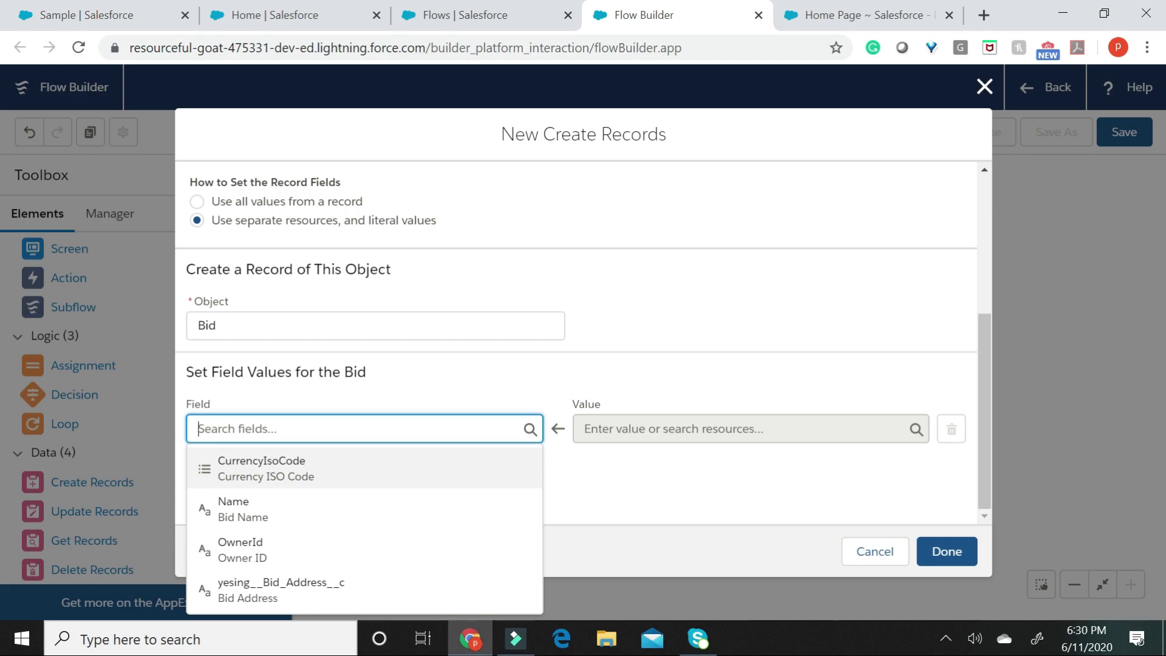
left_click(274, 514)
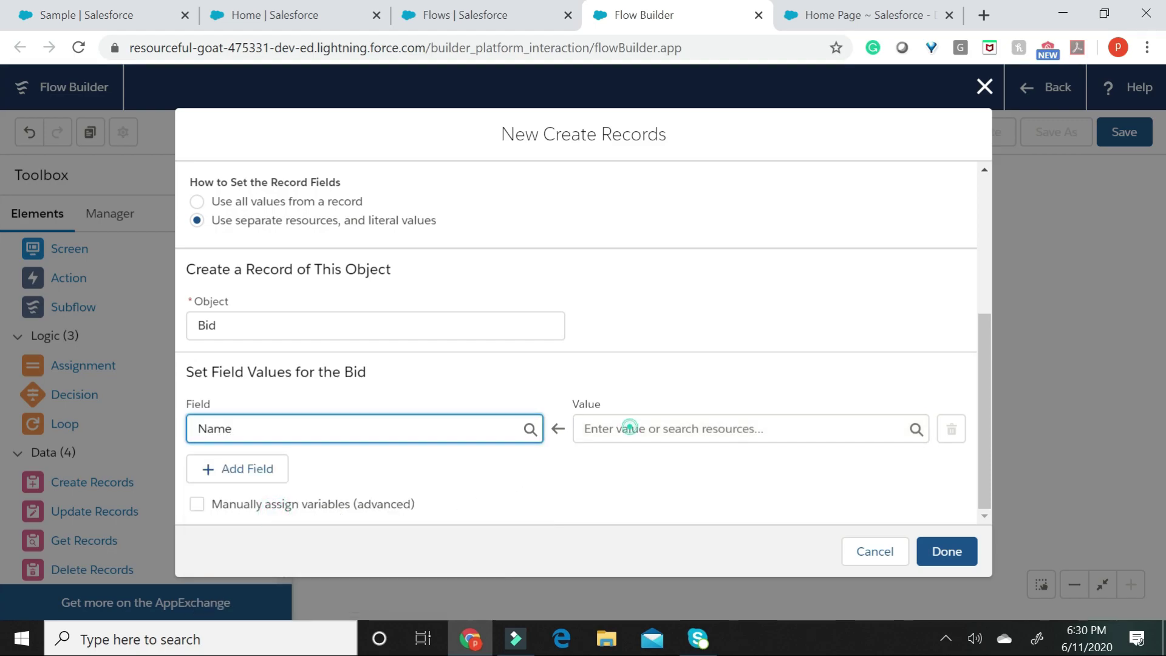
left_click(629, 427)
scroll(701, 462, "down", 5)
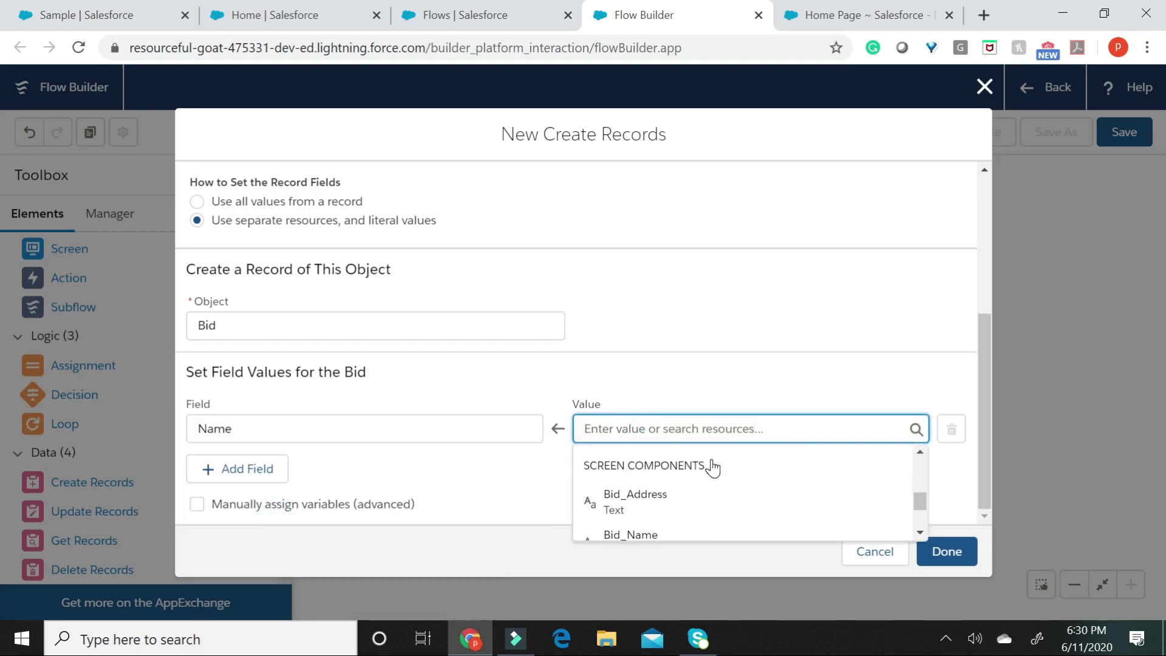
scroll(705, 466, "down", 2)
left_click(705, 467)
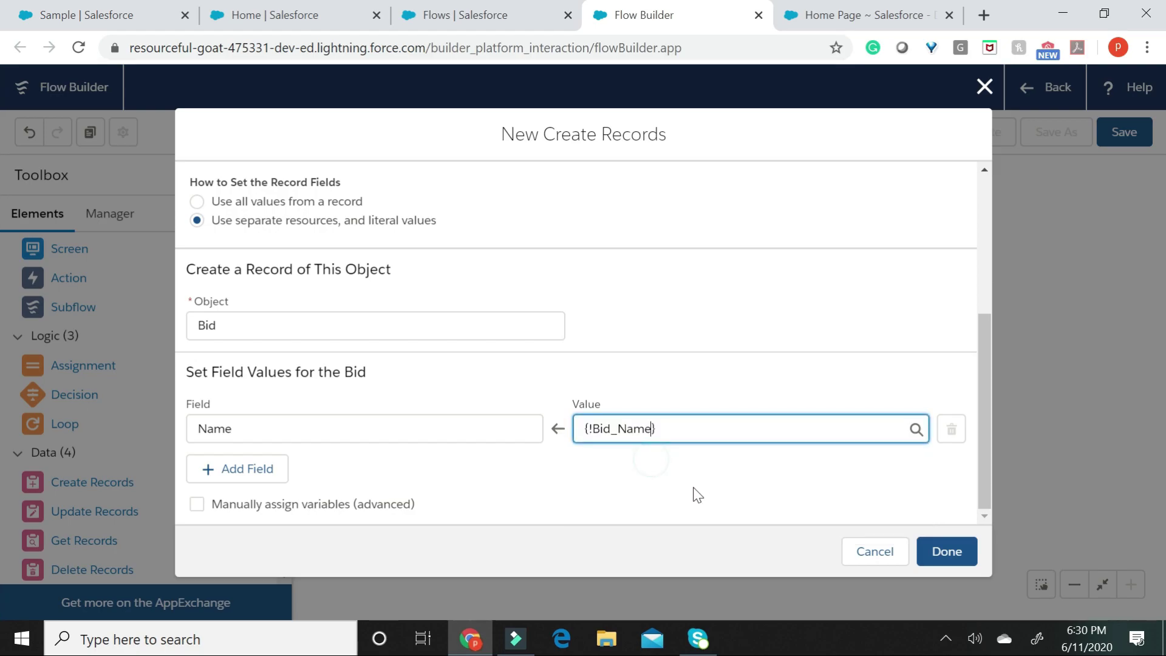
left_click(260, 474)
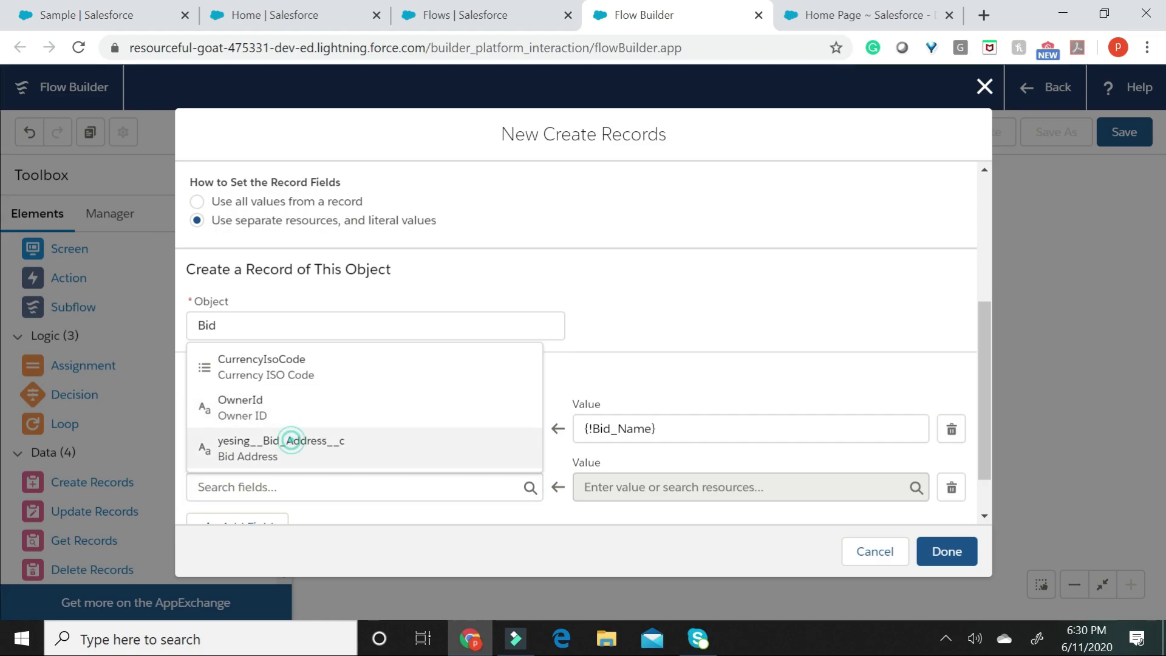
left_click(294, 447)
left_click(652, 488)
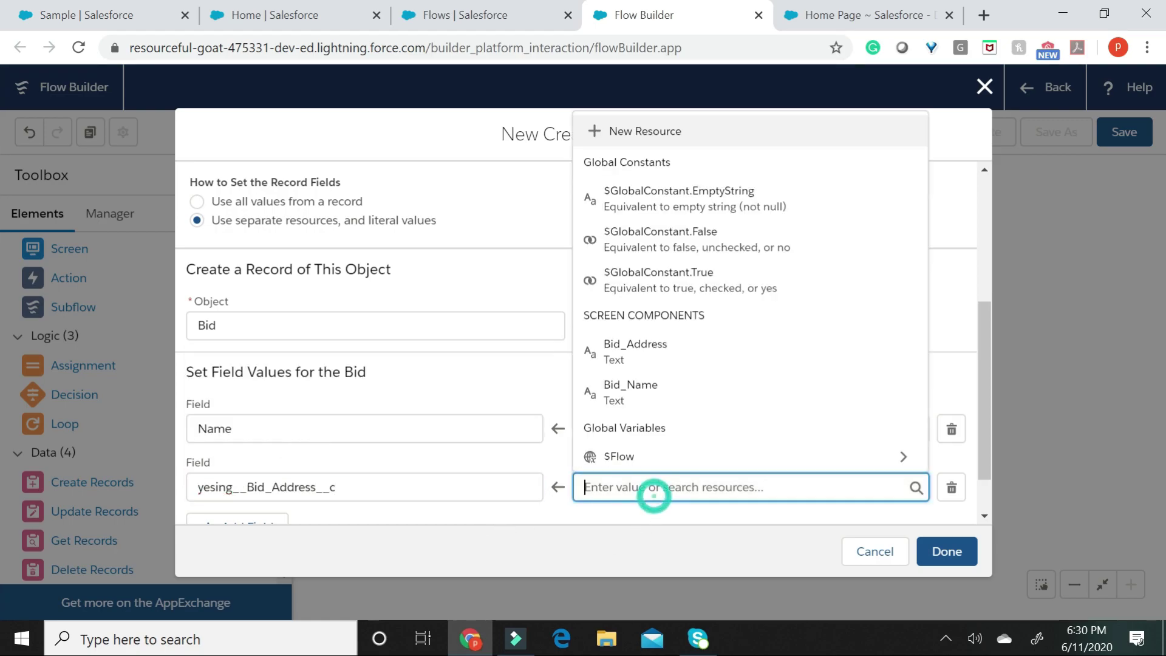
left_click(654, 370)
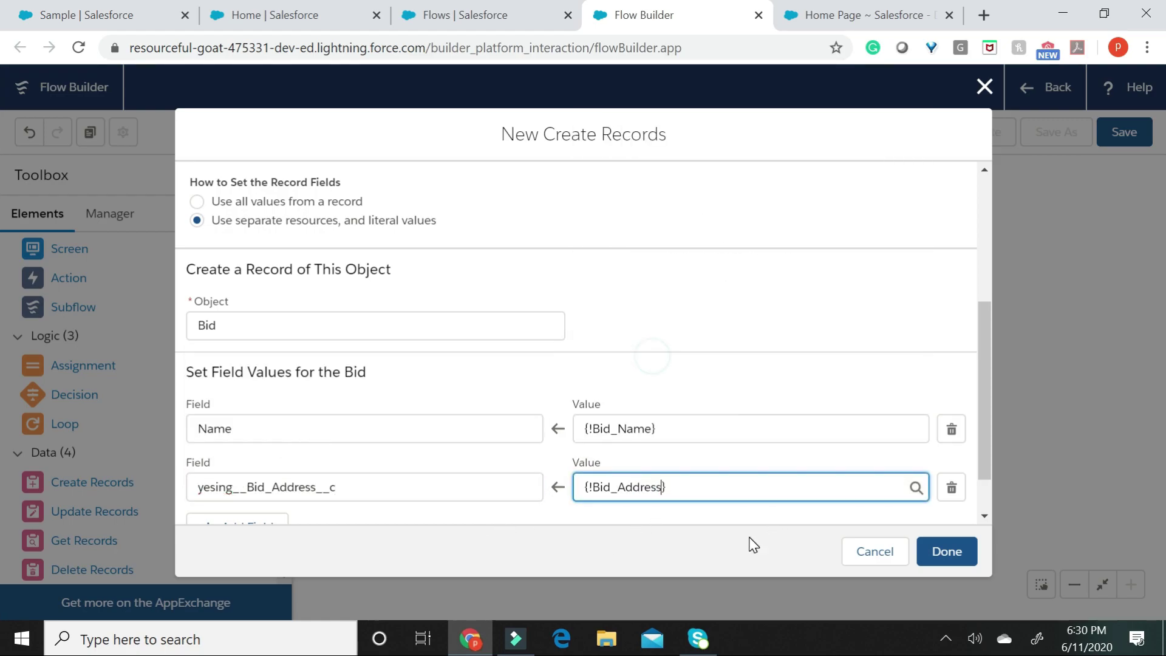
left_click(952, 554)
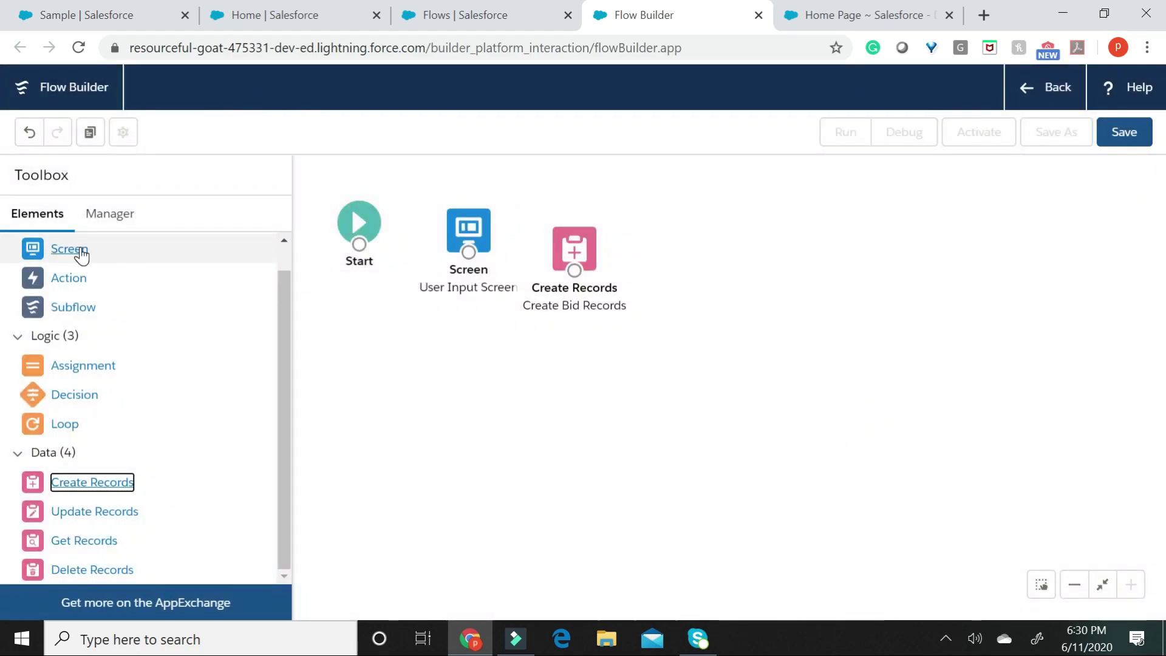
Add another Screen element to the canvas labelled Finish Screen
left_click_drag(82, 256, 784, 262)
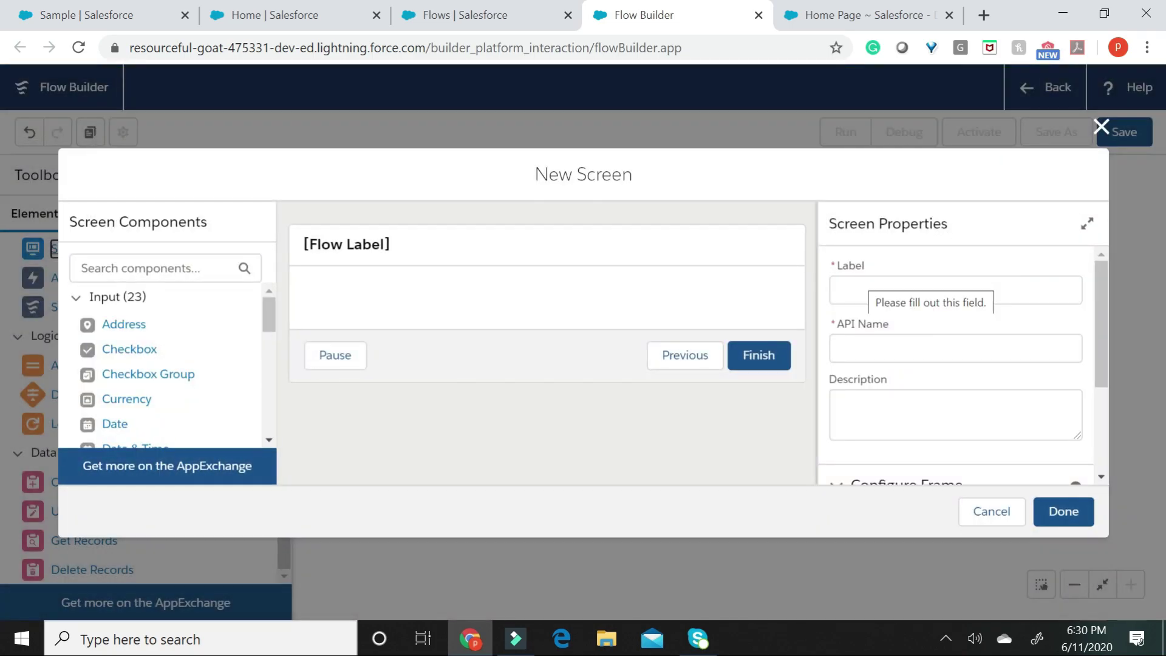
left_click(868, 283)
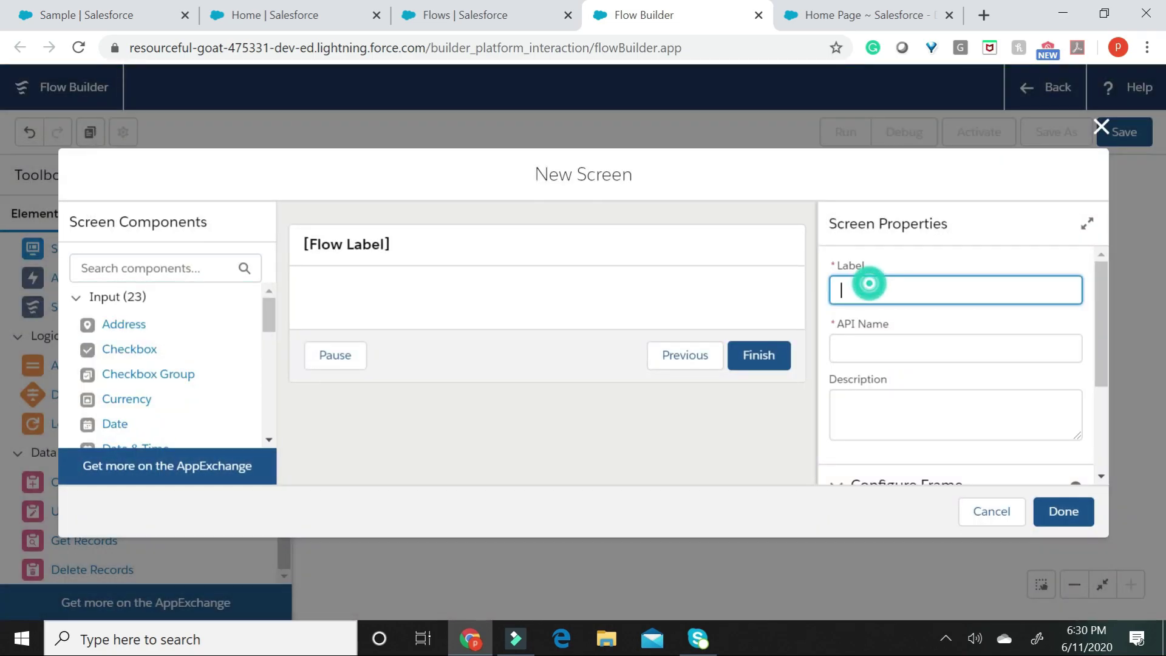
type("Finish ")
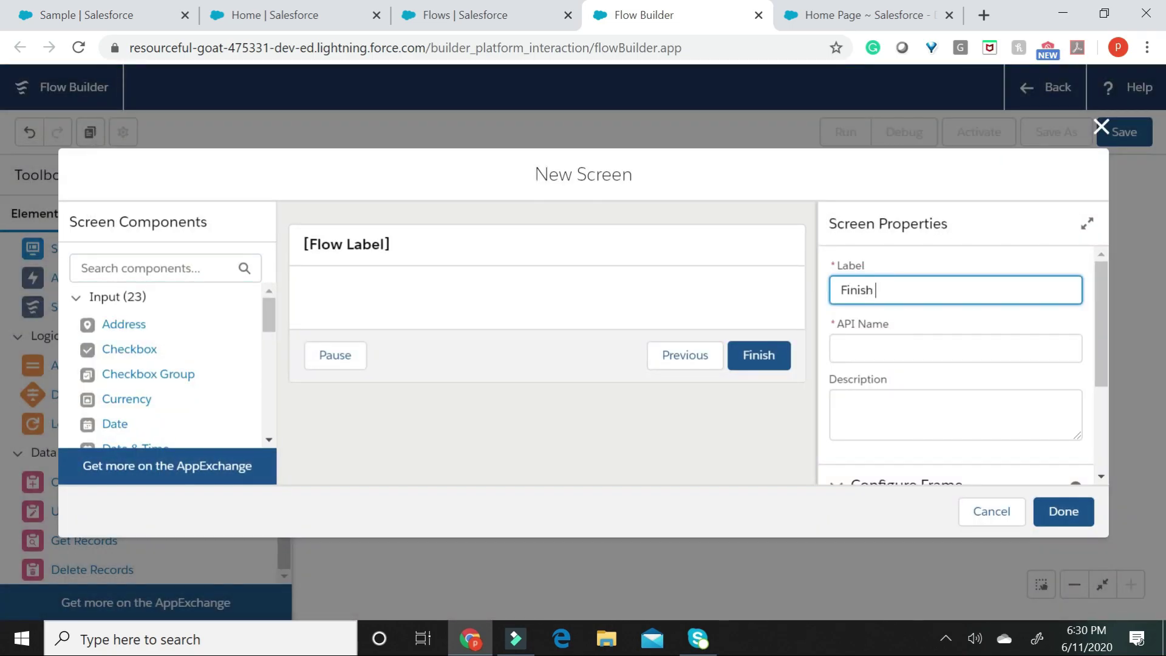
type("Screen")
left_click(788, 214)
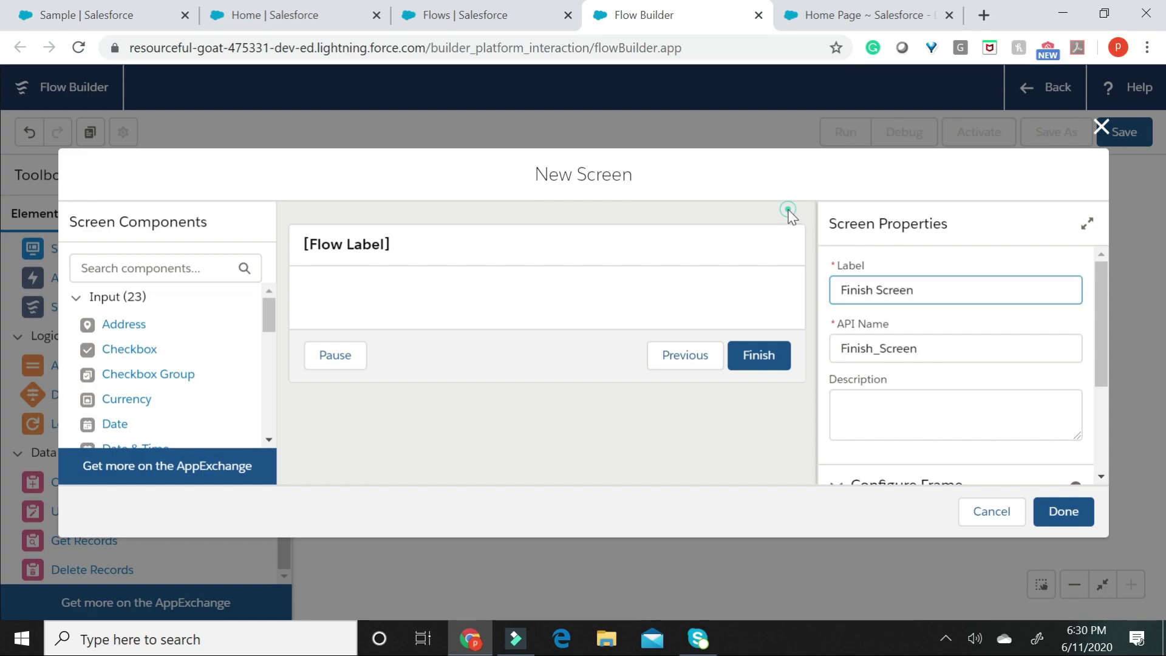
scroll(176, 377, "down", 7)
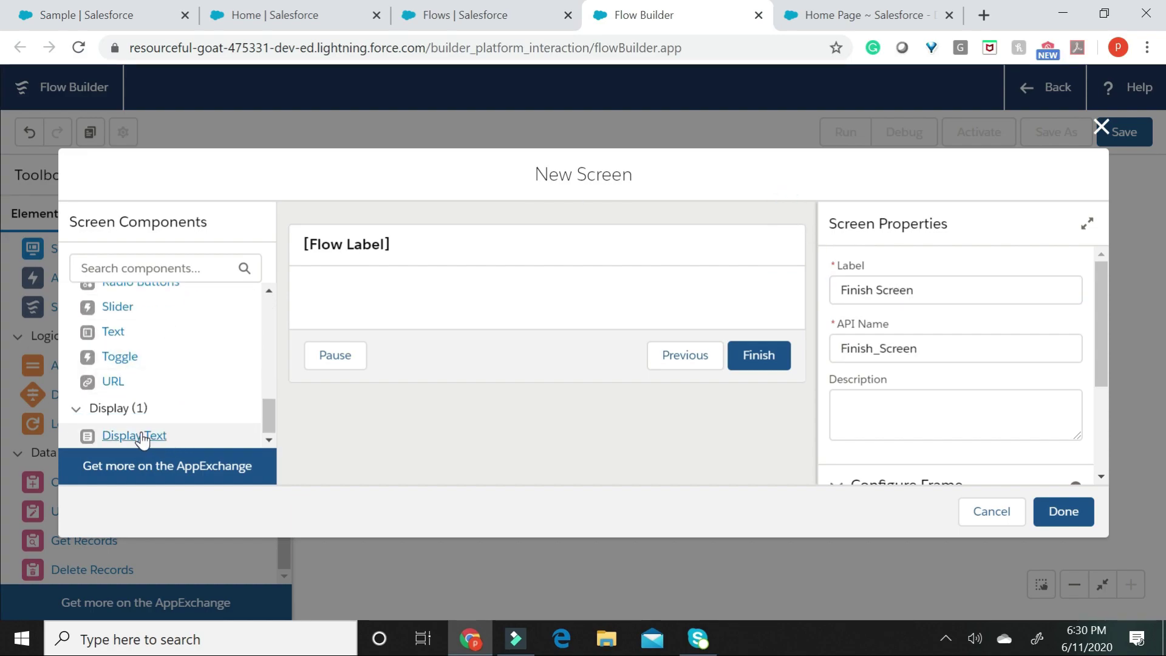
Add a Successmessage display text reading 'You have successfully created a Bid record' and finish the screen
left_click_drag(141, 435, 389, 305)
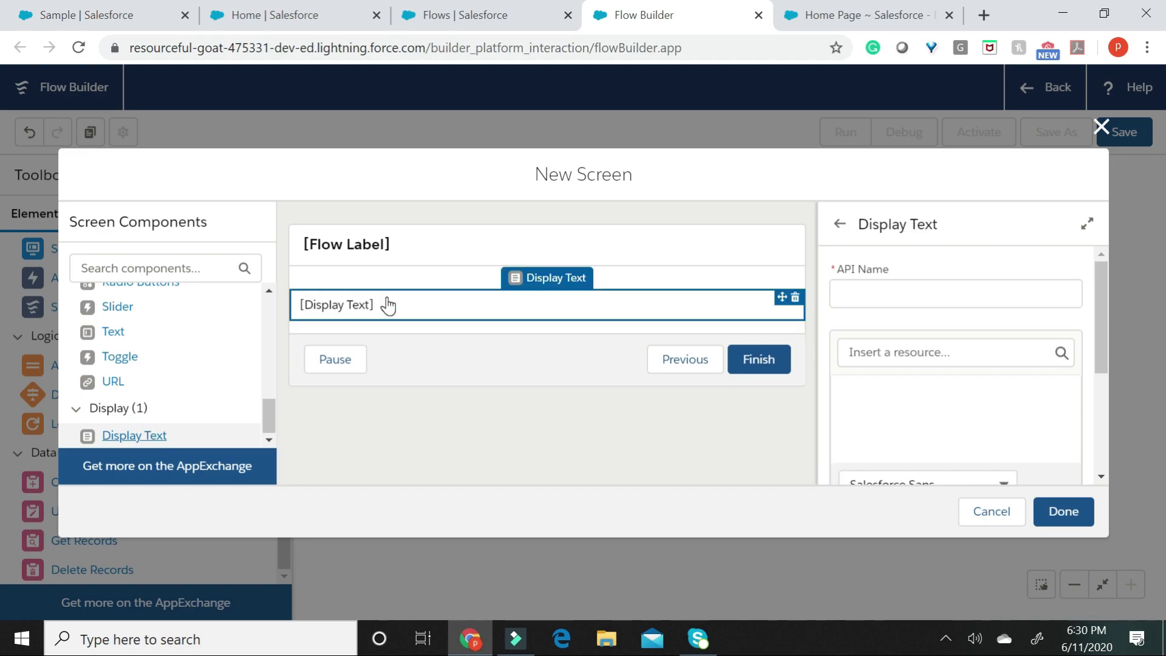
left_click(868, 294)
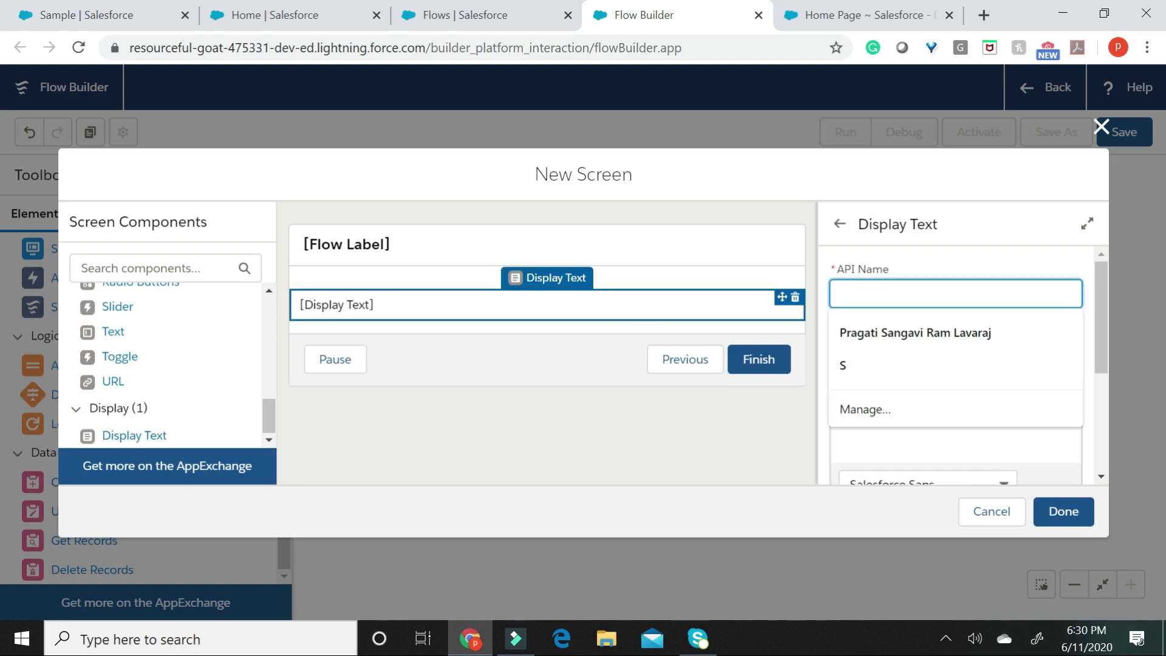
type("Success")
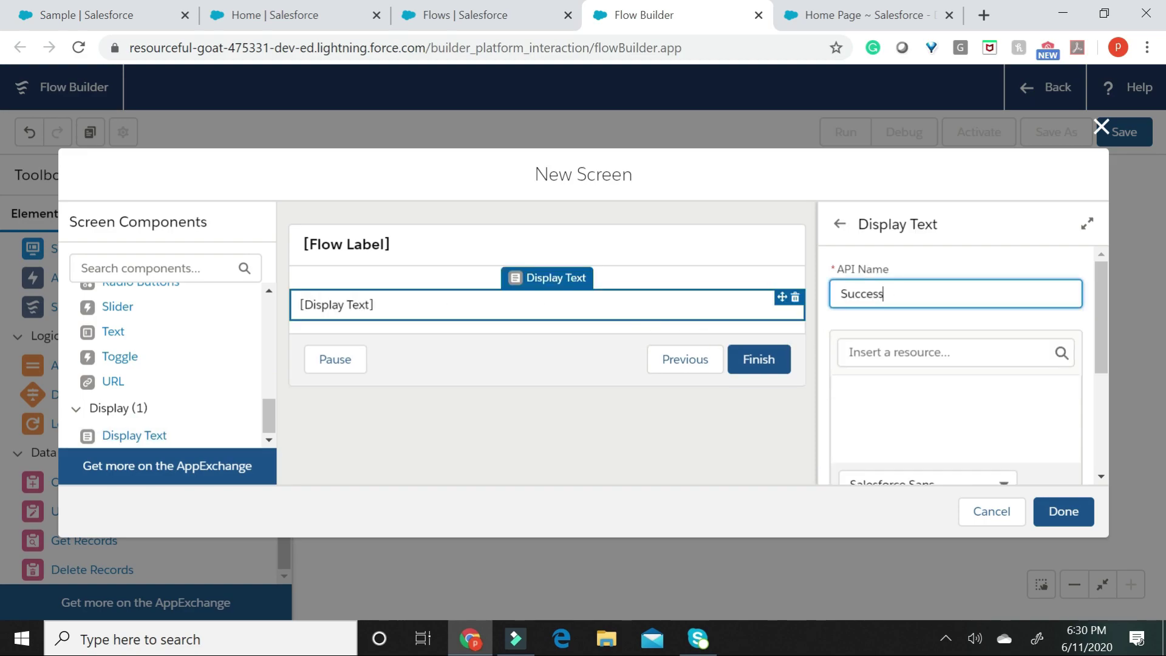
type("message")
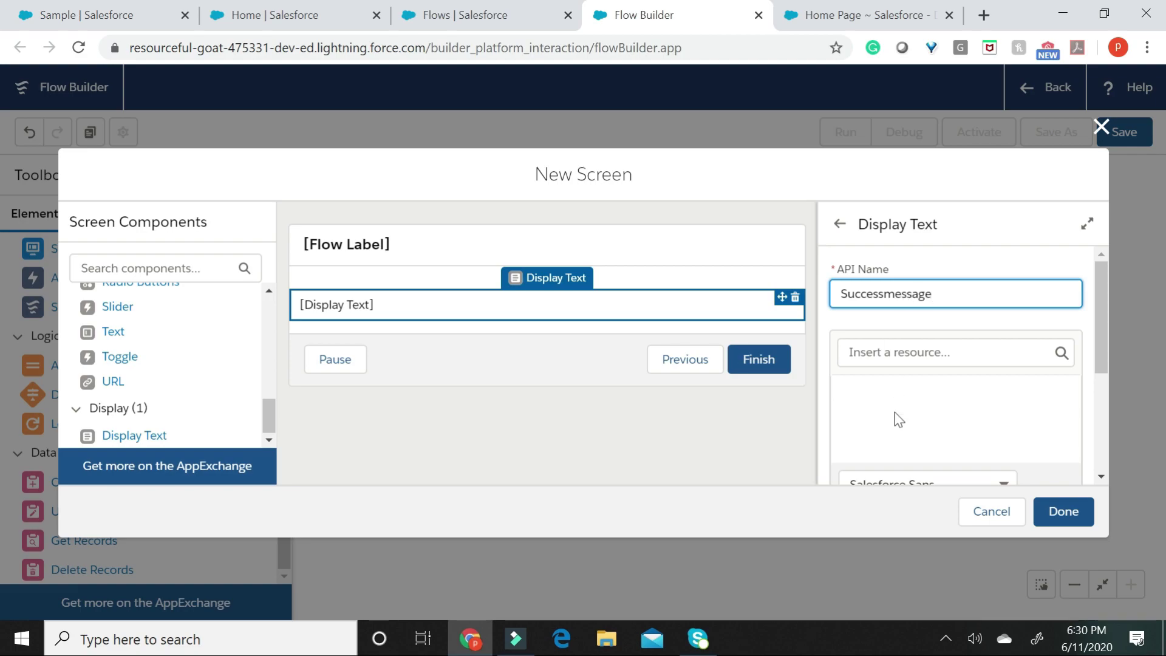
left_click(898, 419)
type("You")
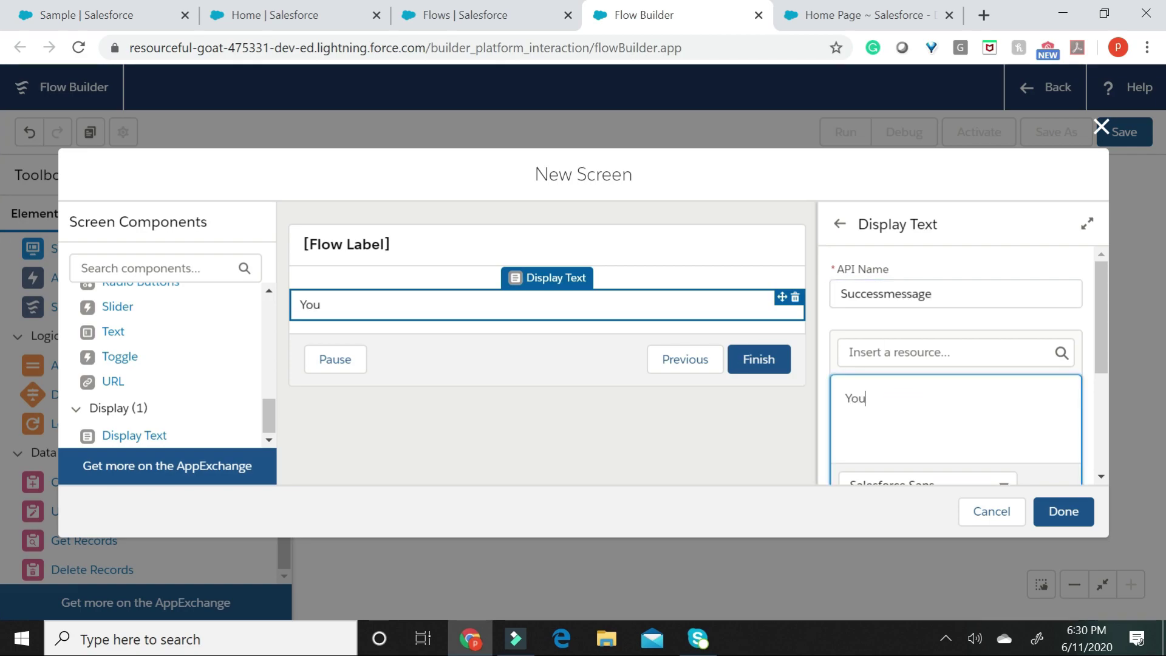
type(" have succes")
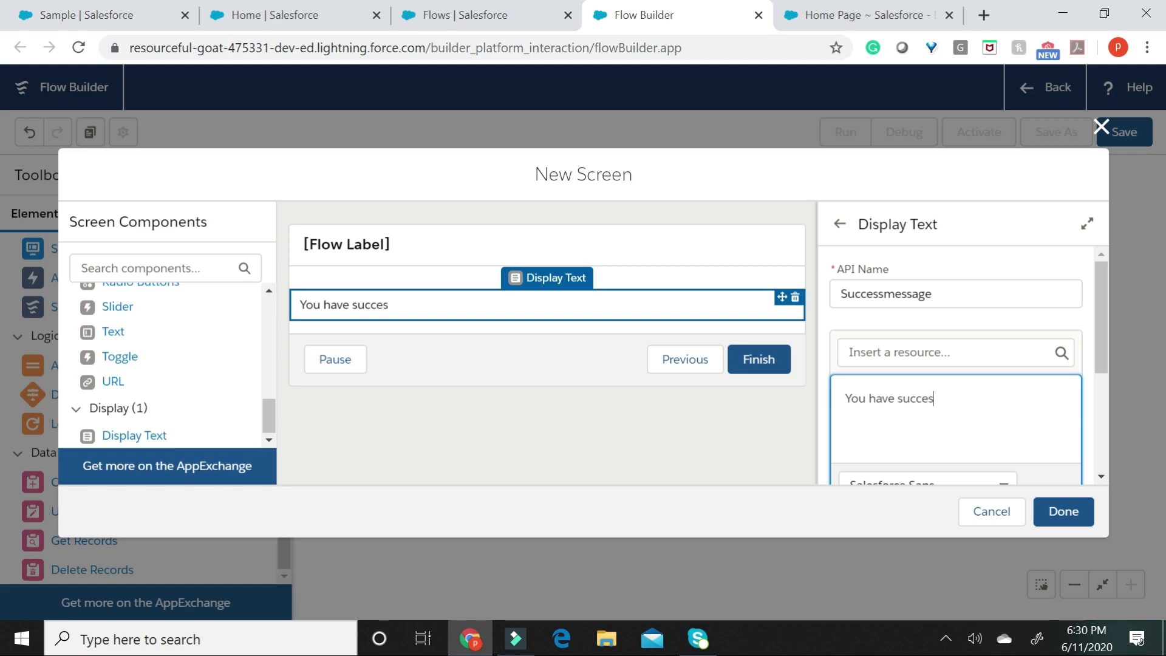
type("sfully create")
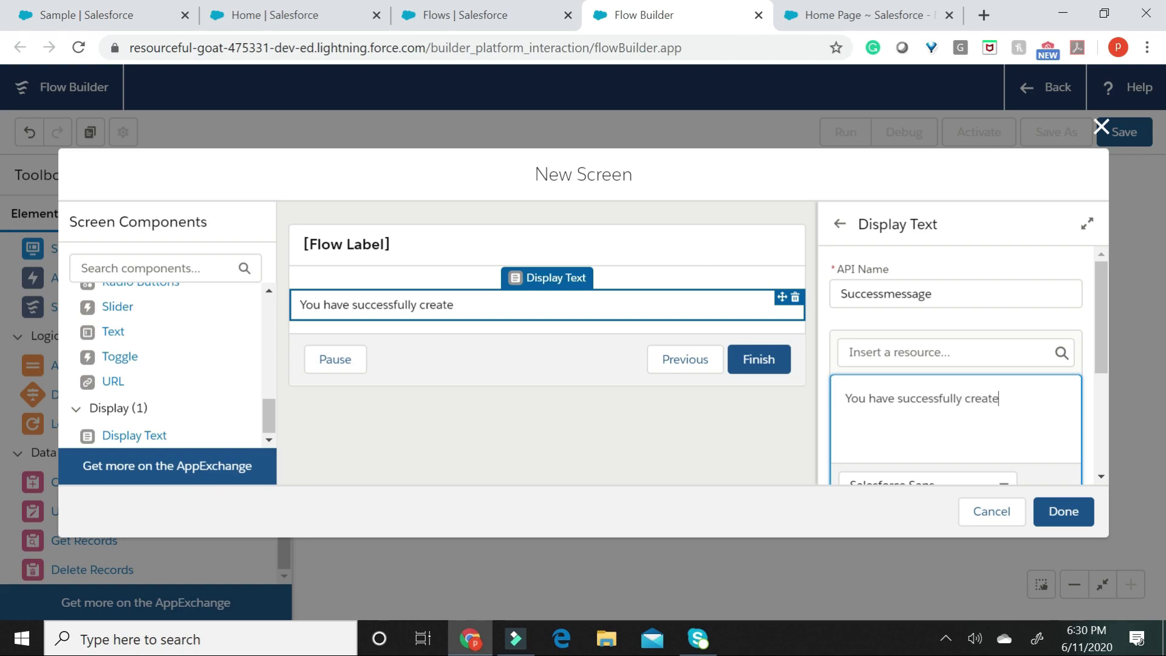
type("d a Bid record!")
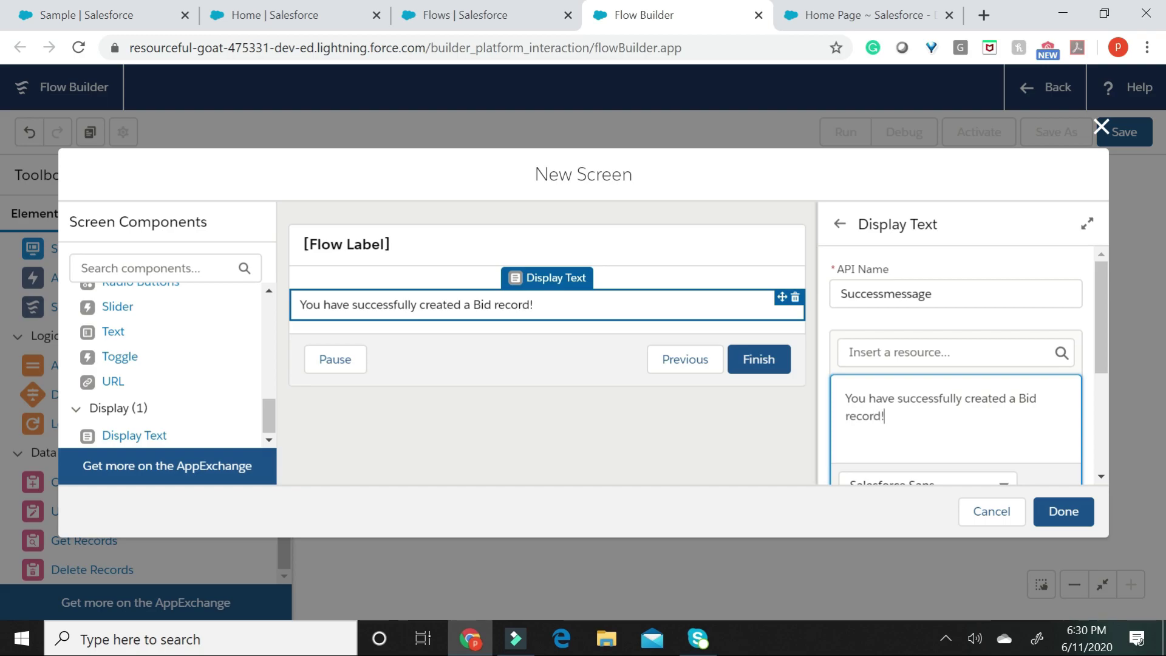
left_click(1064, 510)
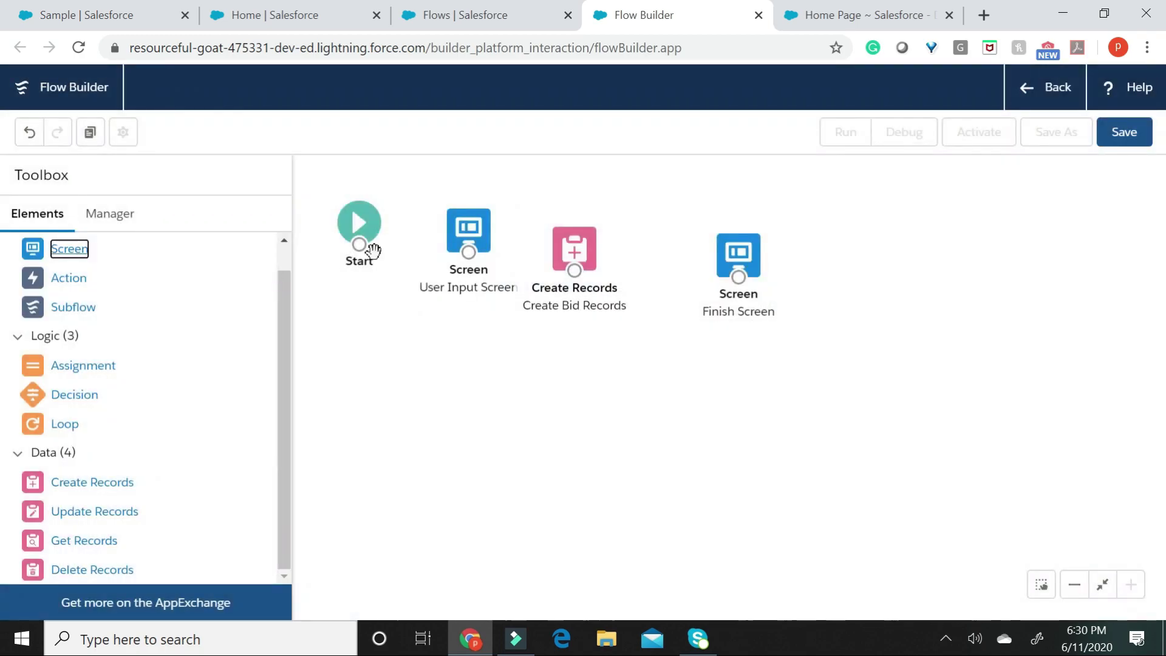
Connect Start to the User Input Screen and save the flow as Create Bid Record
left_click_drag(364, 251, 701, 229)
left_click(478, 223)
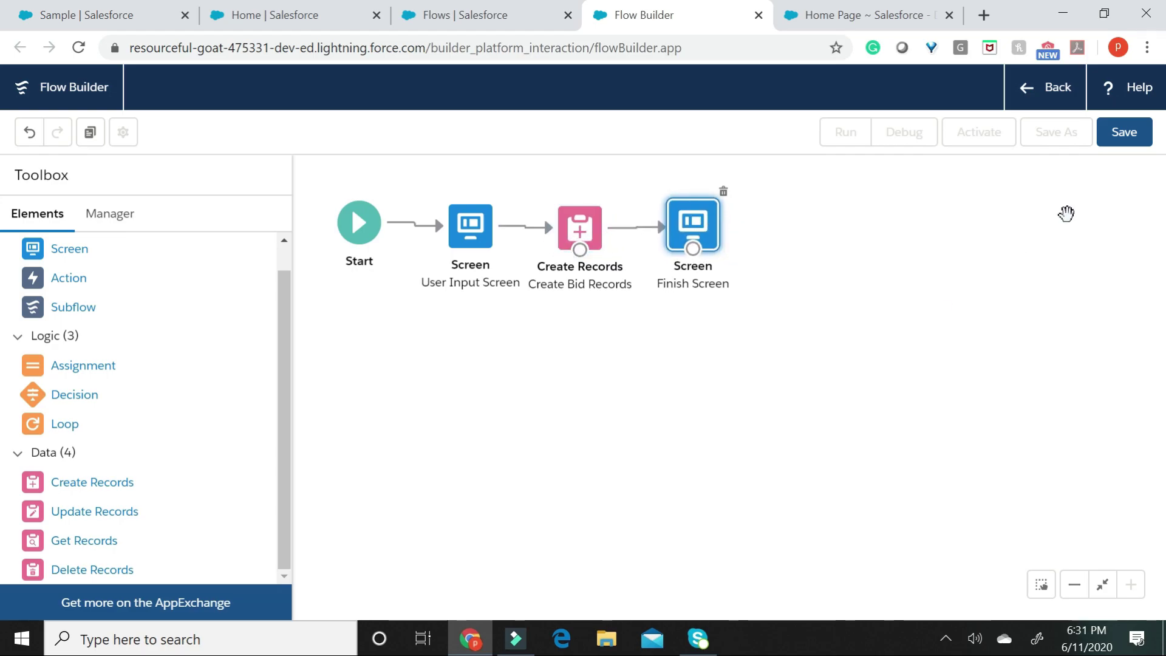
left_click(1124, 143)
left_click(466, 302)
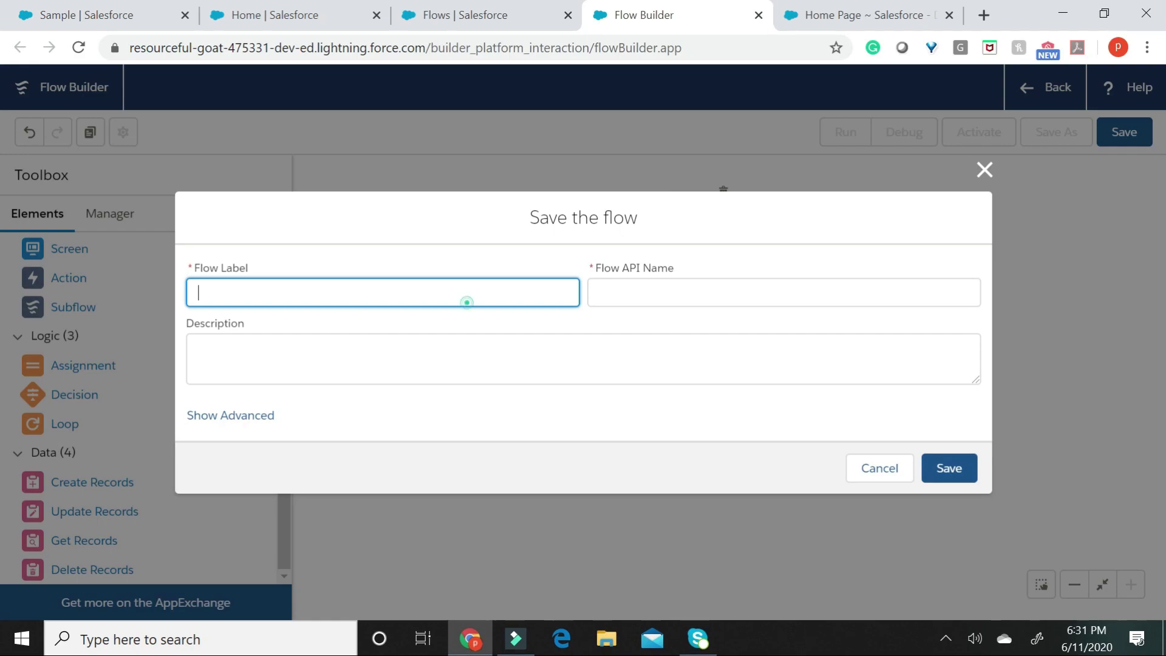
type("Create Bid R")
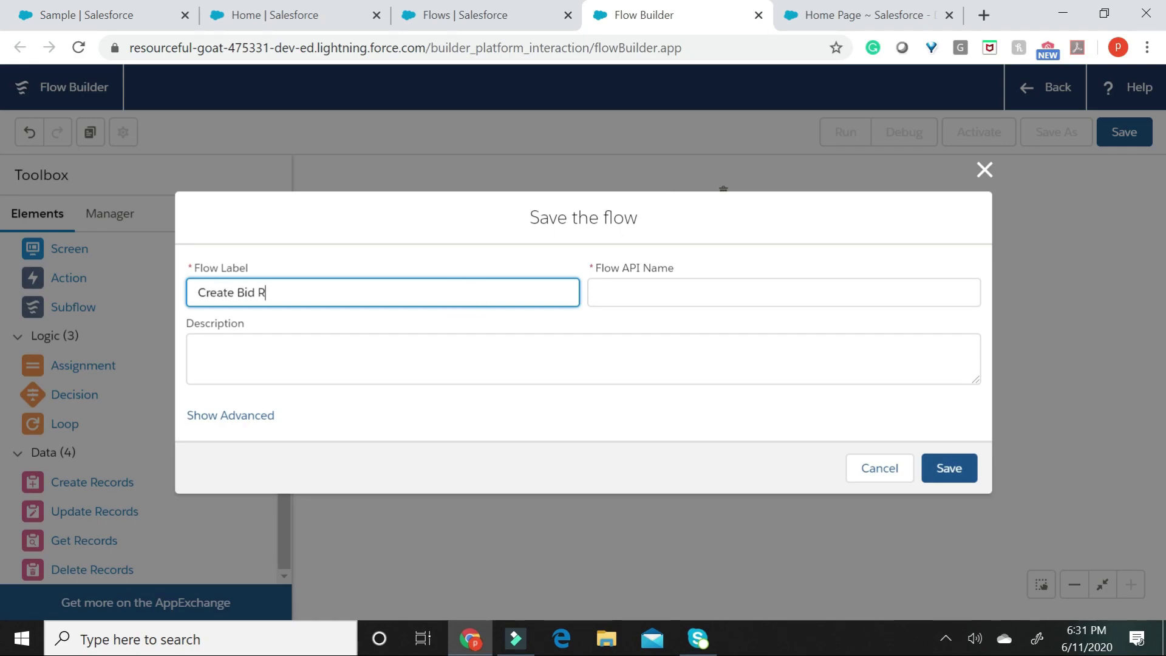
type("ecord")
left_click(463, 226)
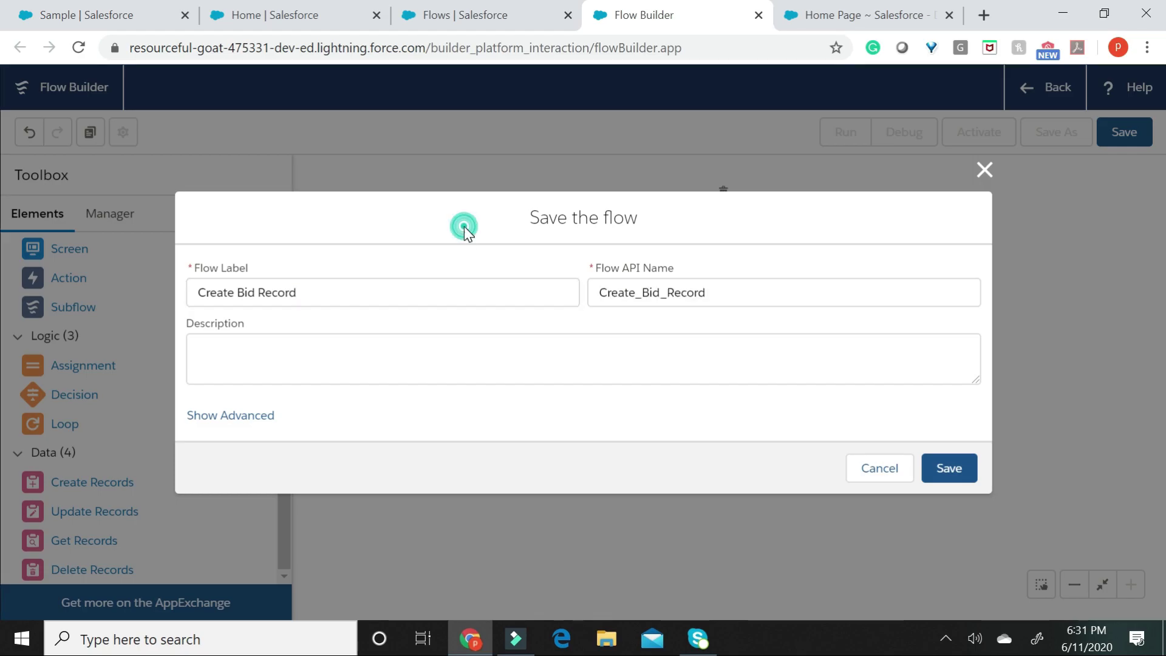
left_click(938, 467)
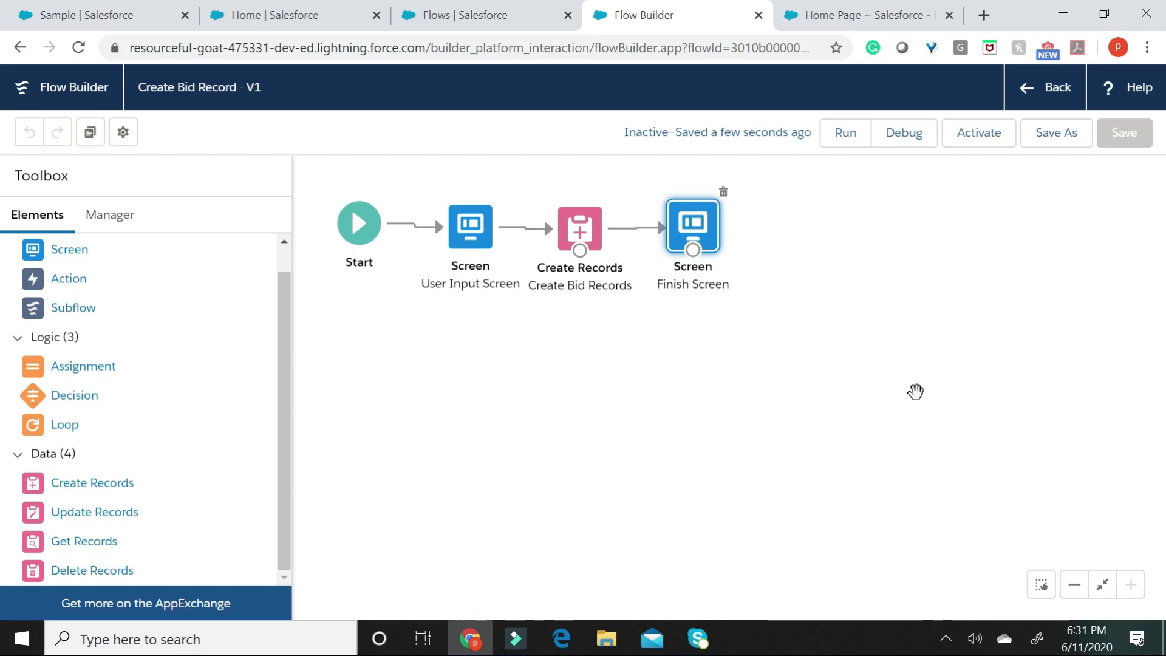
Debug-run the flow with Bid Name Bid001 and Bid Address 123 Parkway Rd, then submit
left_click(905, 135)
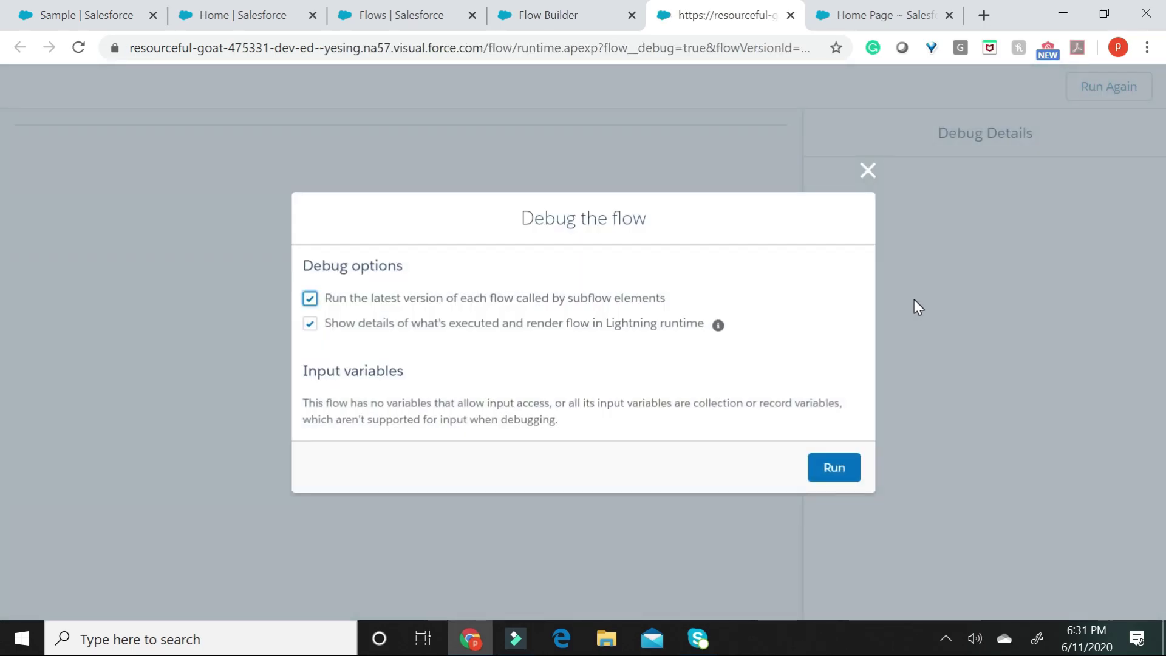
left_click(833, 474)
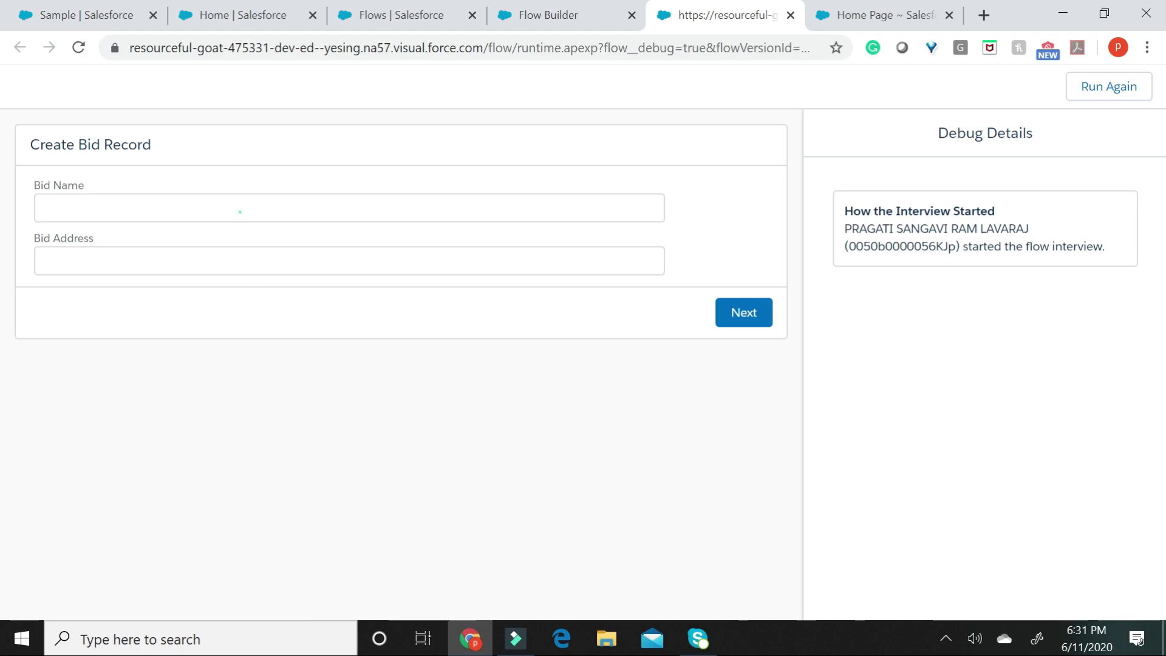
left_click(239, 208)
type("Bid00")
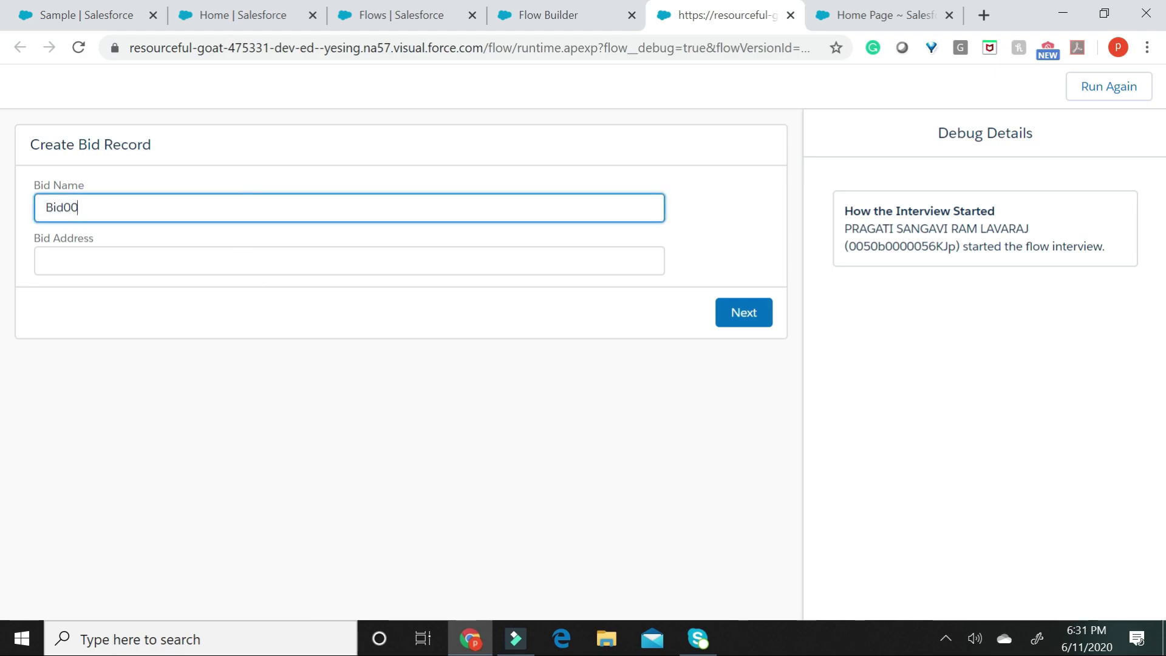
type("1")
left_click(229, 257)
type("1")
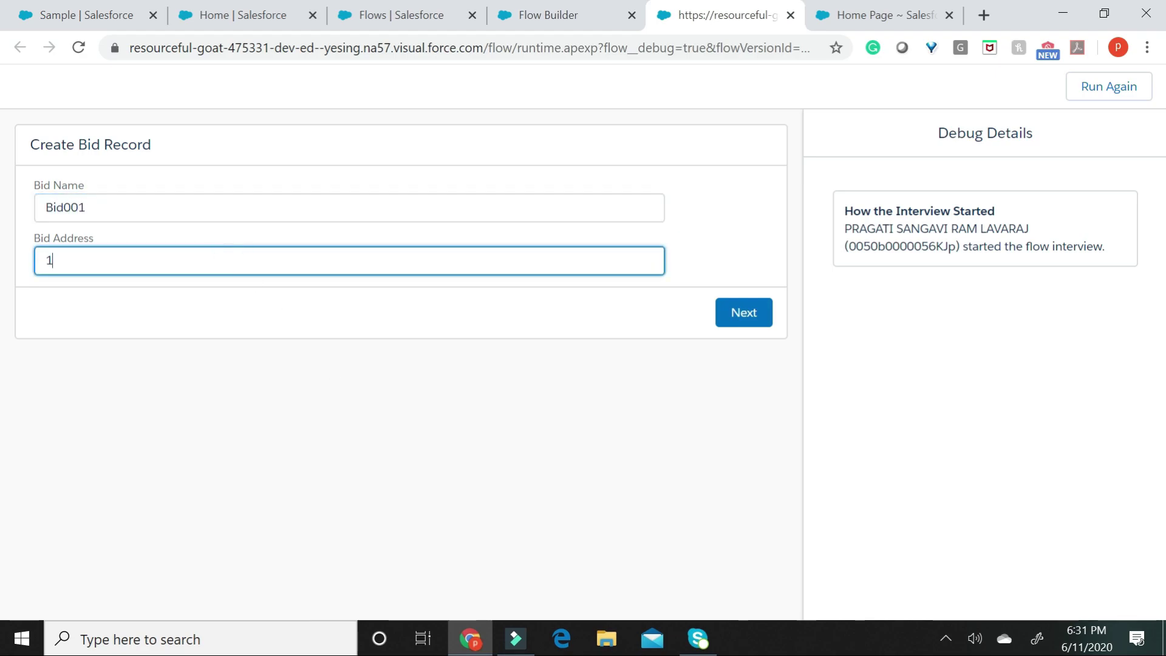
type("23 Par")
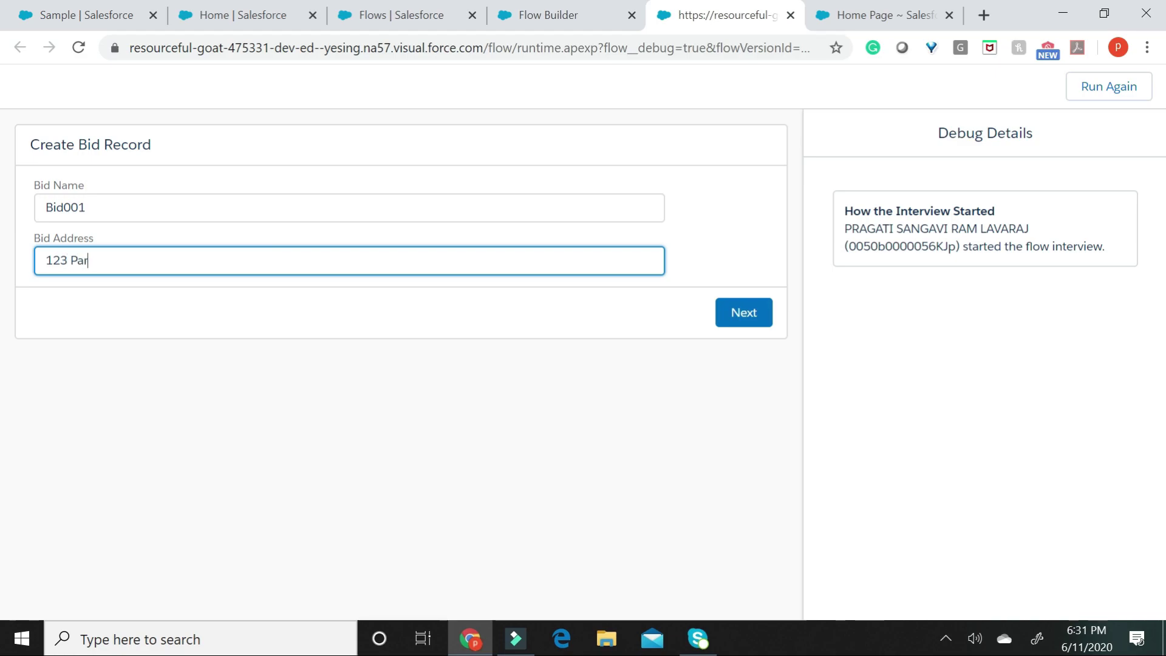
type("kwasy Rd")
left_click(114, 261)
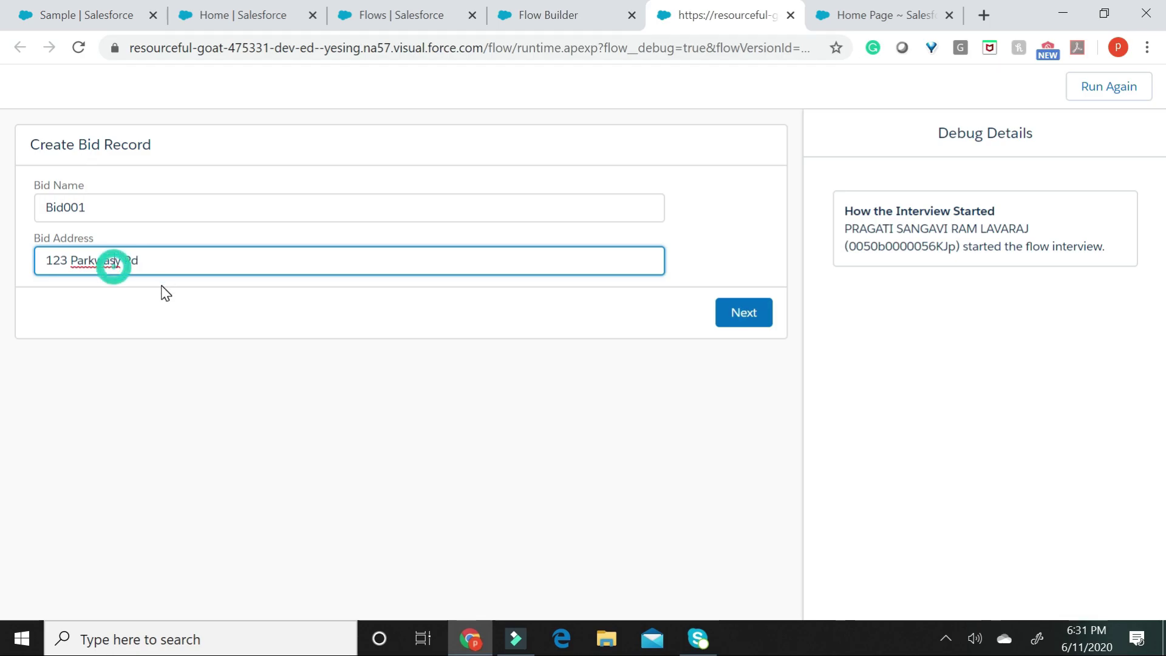
key("BackSpace")
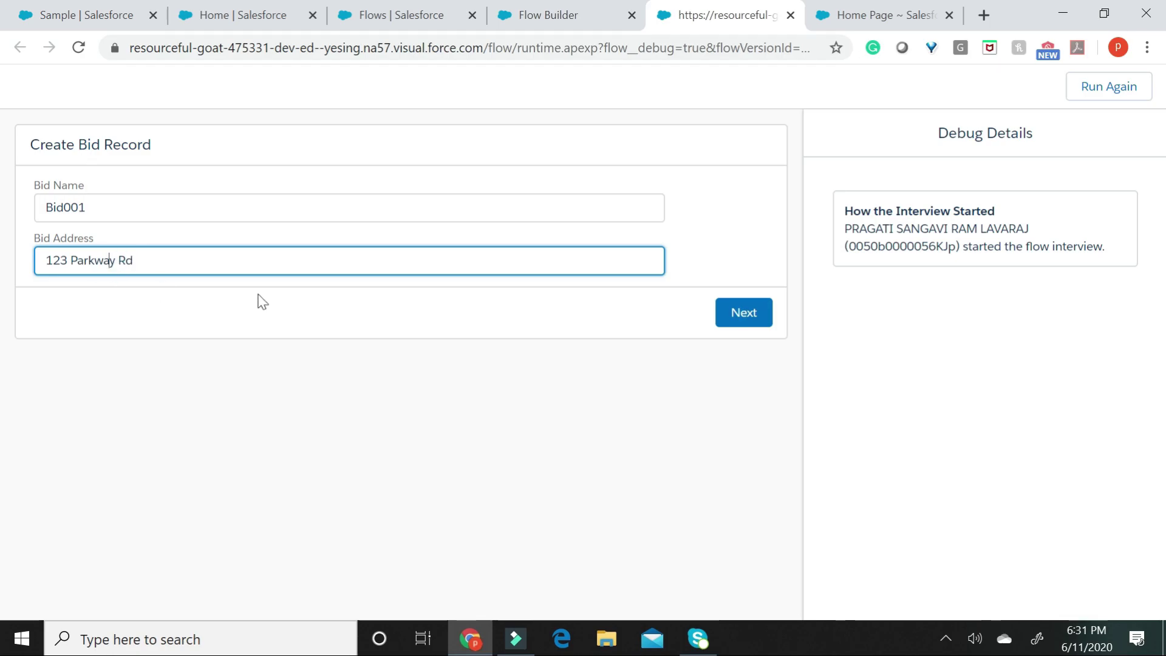
left_click(742, 317)
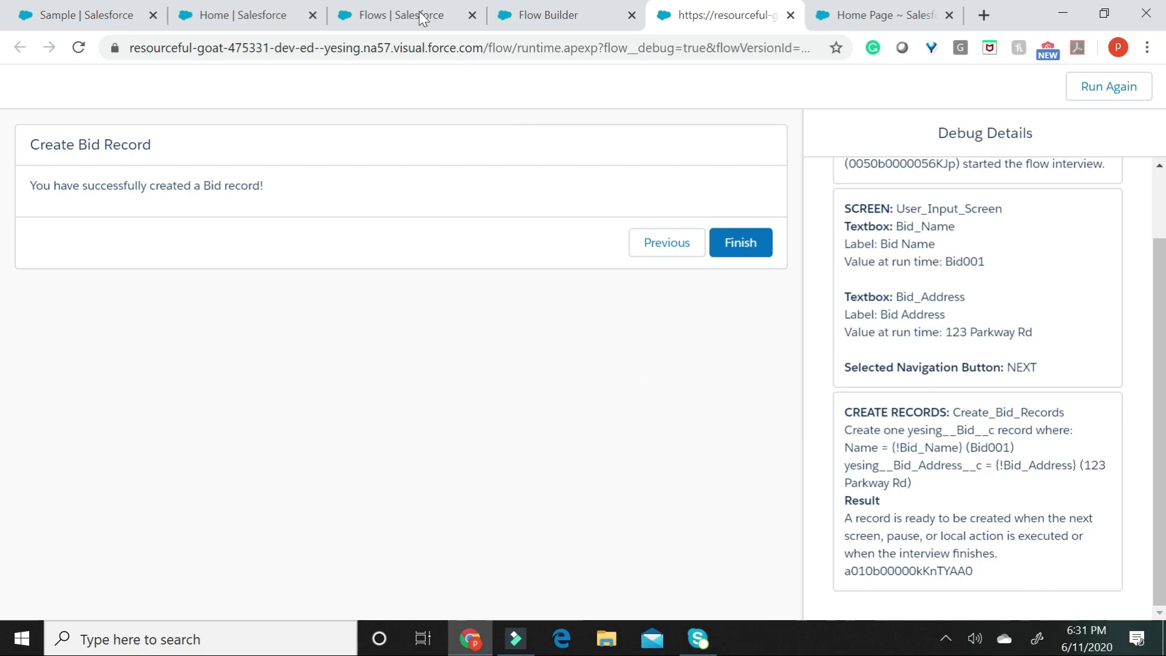
Open the Bids Recently Viewed list and the new Bid001 record
left_click(100, 15)
left_click(326, 127)
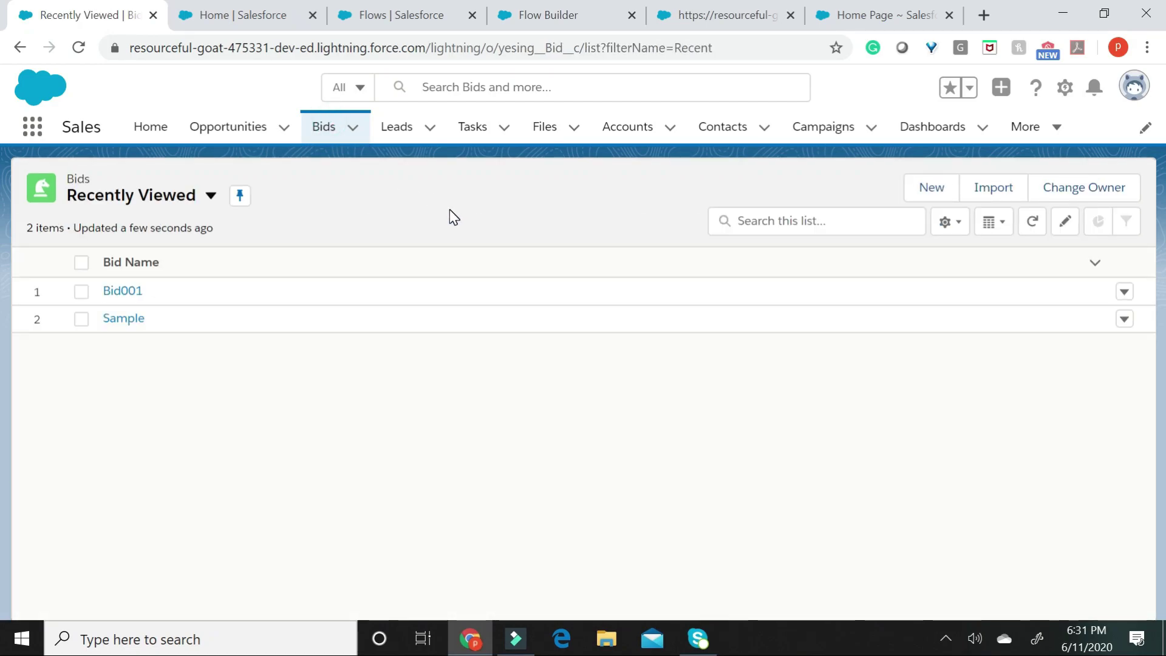
left_click(115, 290)
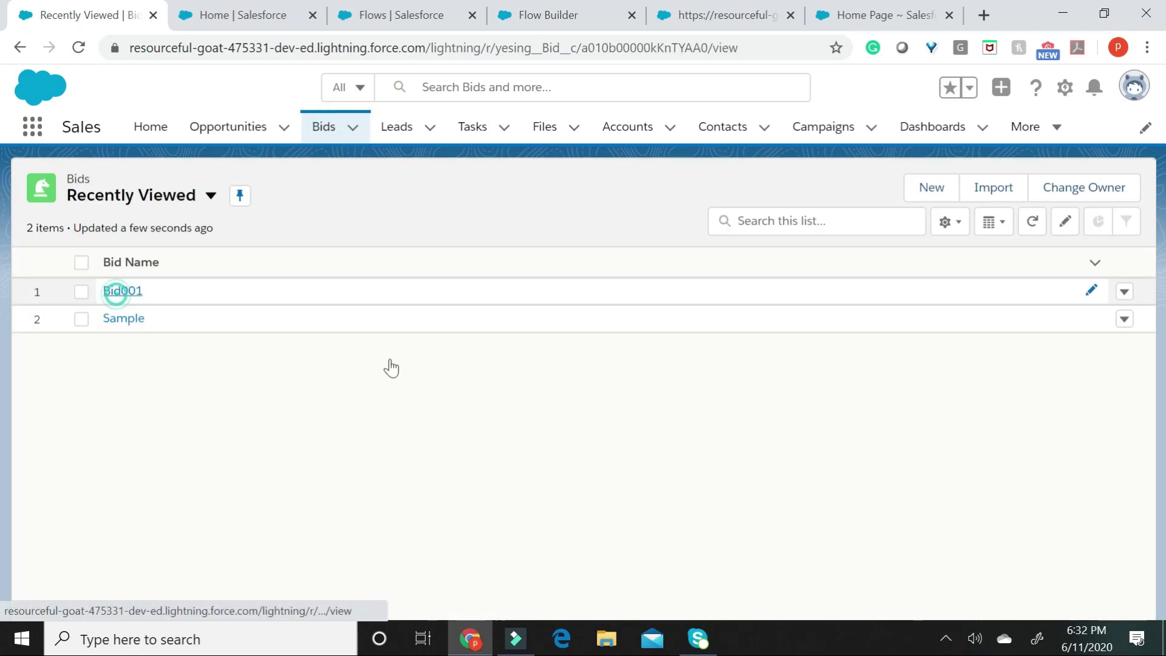